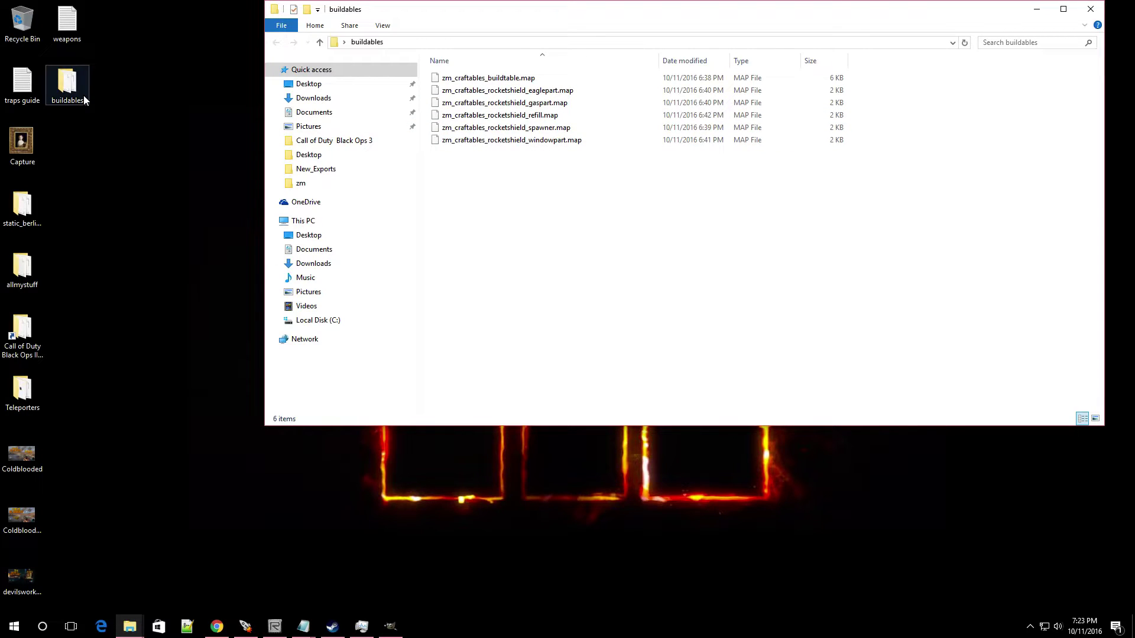
- Locate map_source\_prefabs\zm in the Call of Duty Black Ops III folder as the destination for the buildables folder, and close the folder windows
right_click(71, 81)
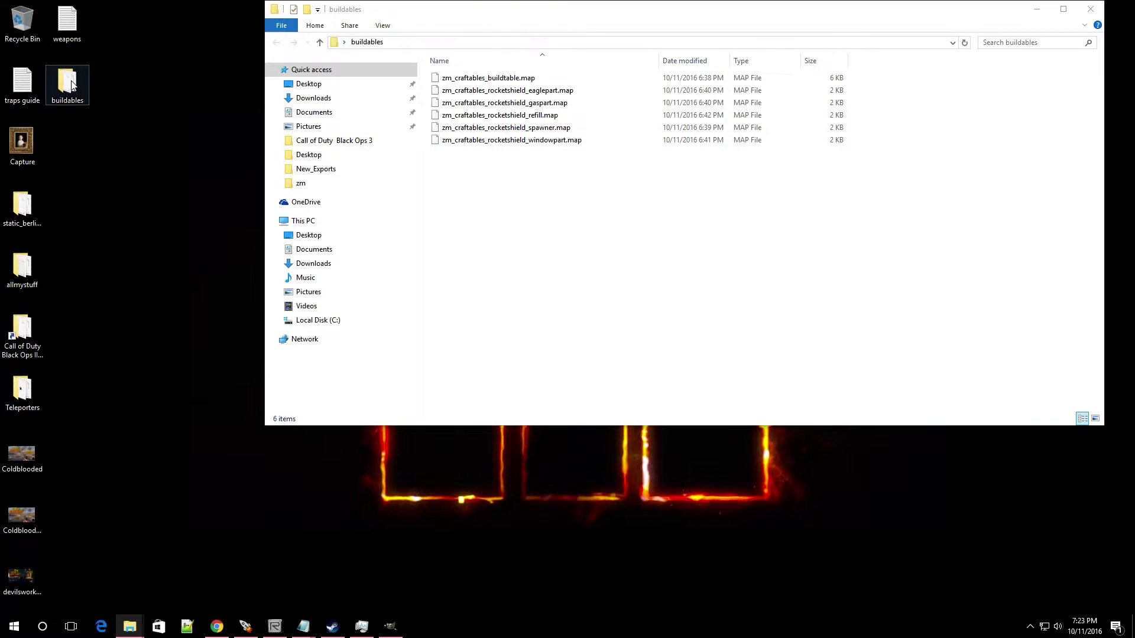
left_click(101, 298)
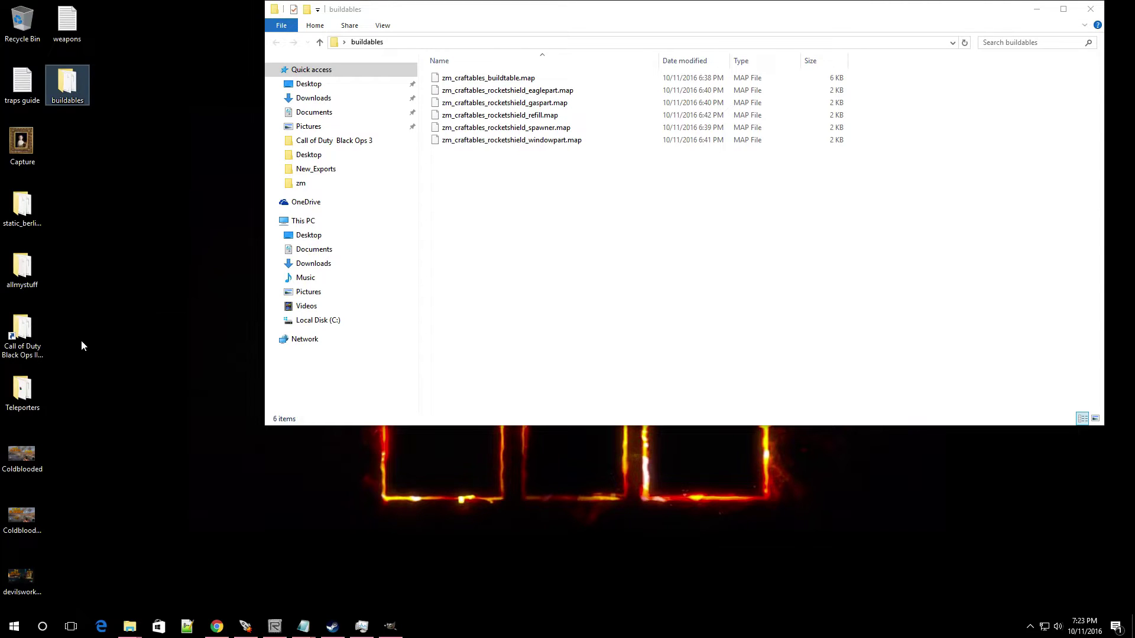
double_click(20, 329)
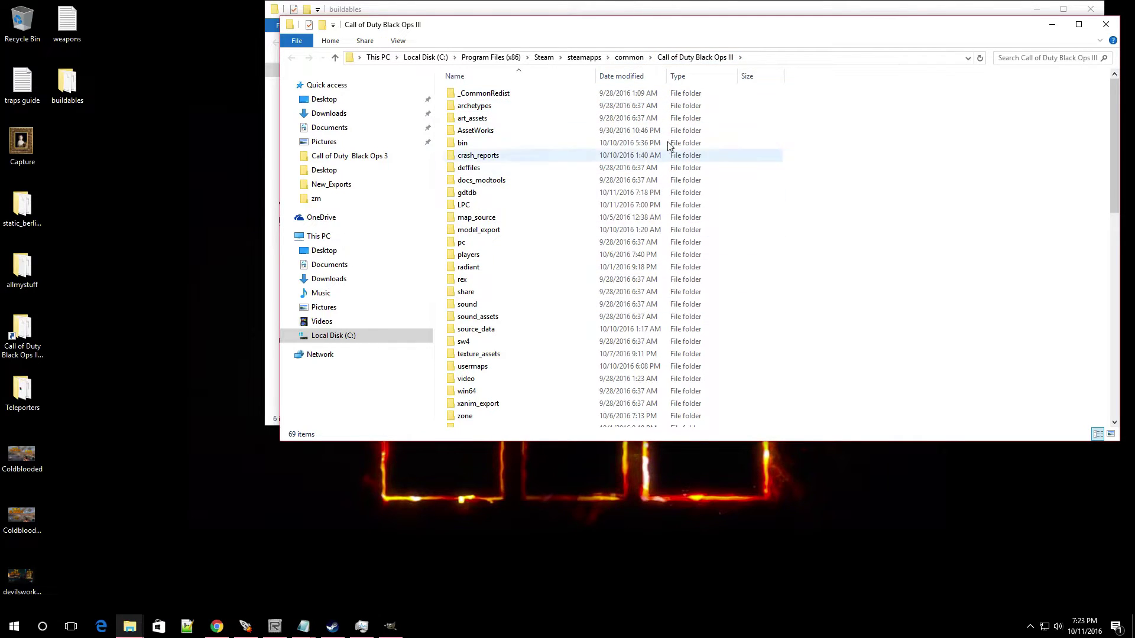
double_click(501, 218)
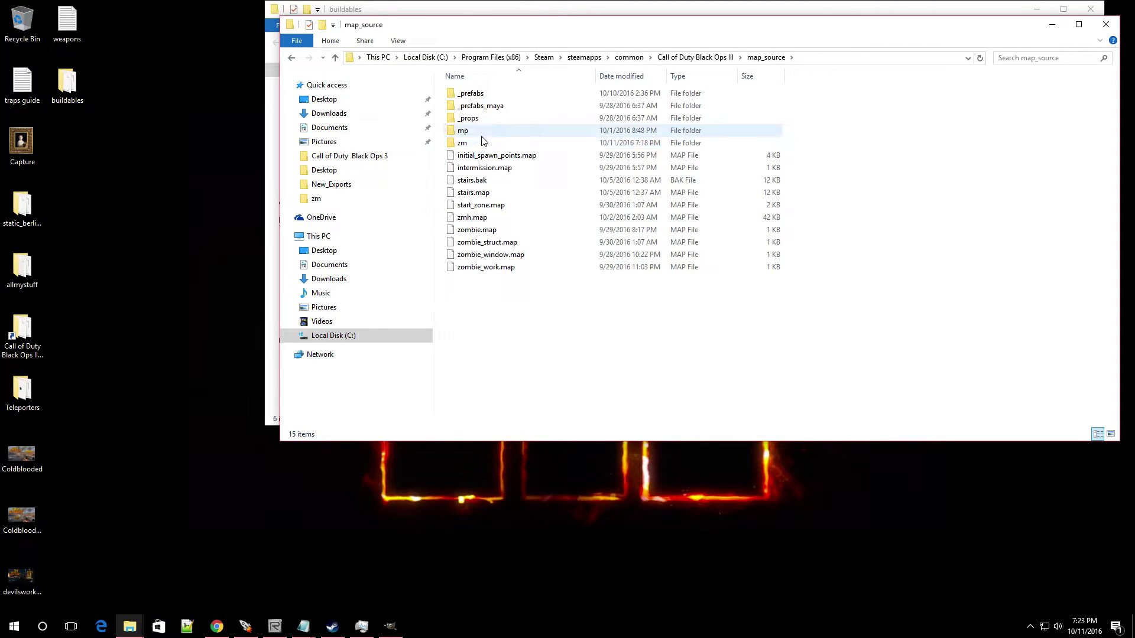
double_click(471, 93)
double_click(464, 143)
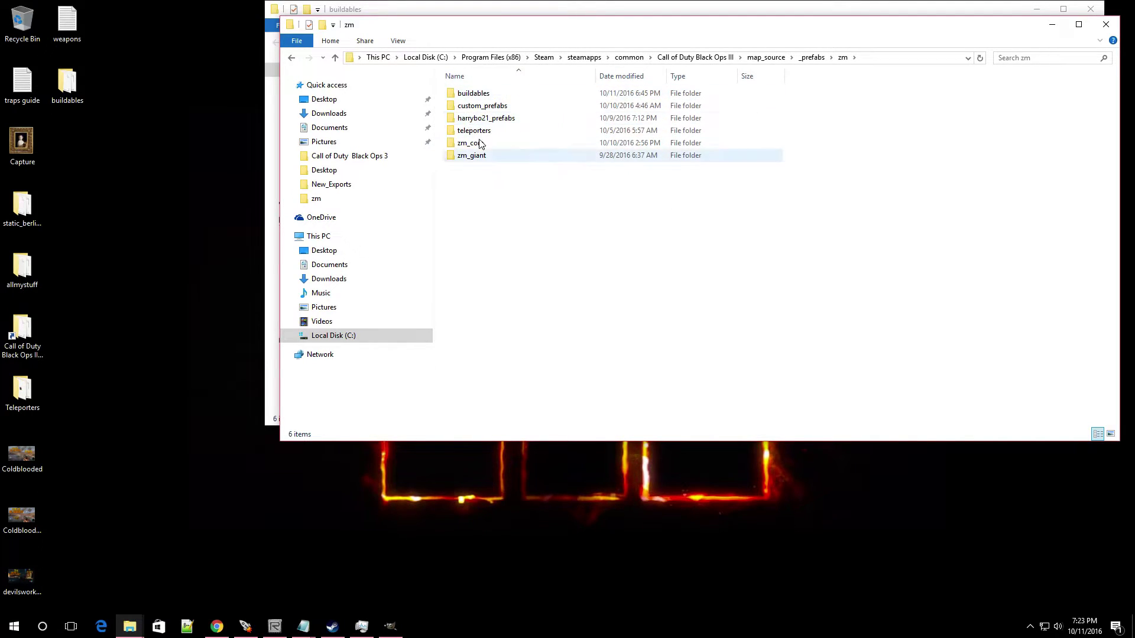
left_click(1105, 24)
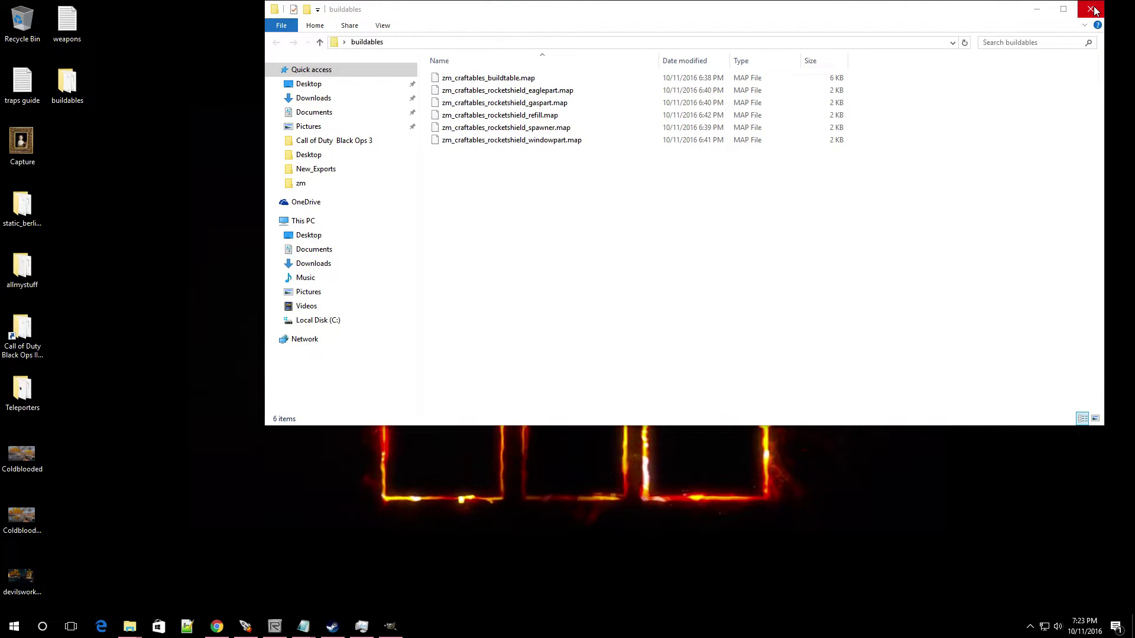
left_click(1093, 9)
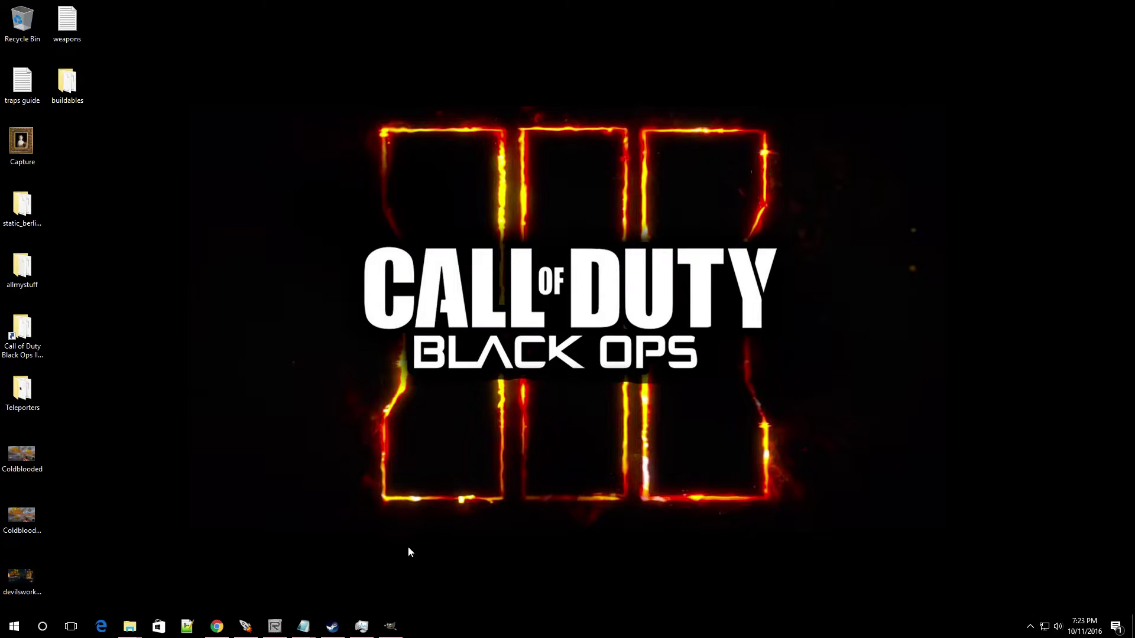
- Switch to Radiant and delete the existing shield part objects, the build table with its orange trigger boxes, and the red cube at the wall
left_click(278, 625)
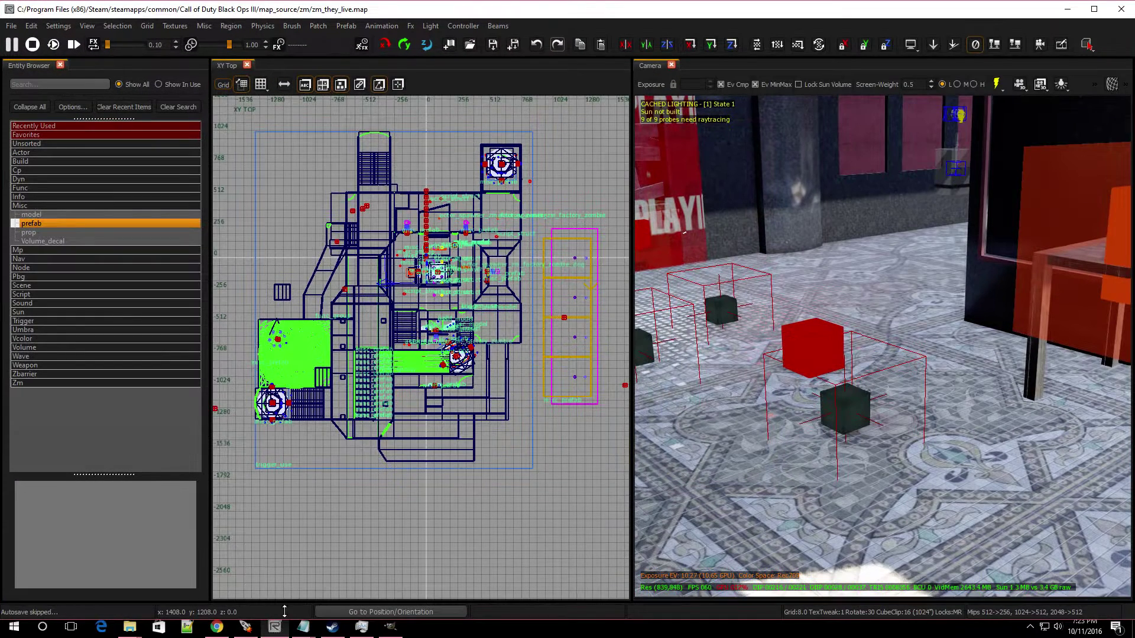
right_click_drag(727, 367, 821, 289)
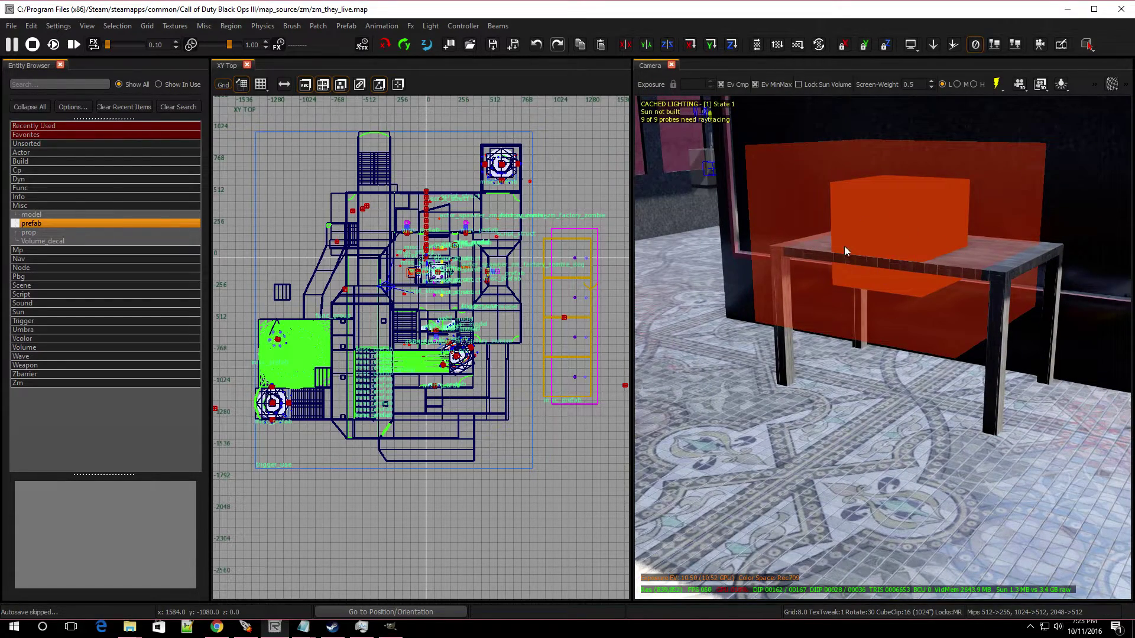
right_click_drag(885, 265, 726, 344)
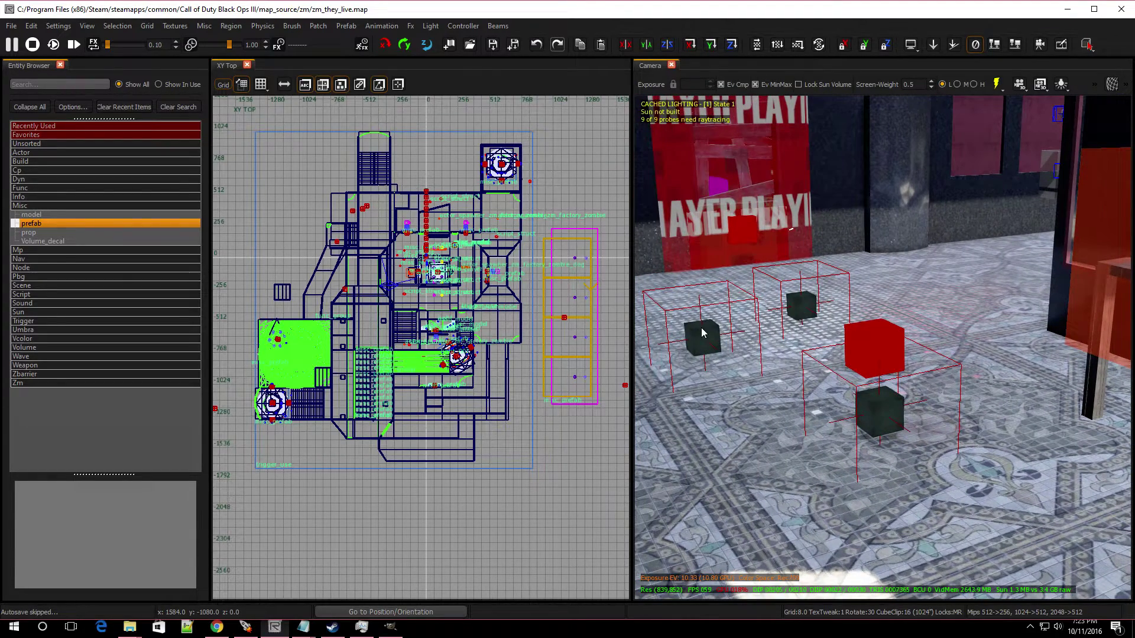
left_click(869, 347)
left_click(712, 339, "shift")
right_click_drag(716, 339, 916, 243)
left_click(917, 243, "shift")
left_click(946, 236)
left_click(904, 325)
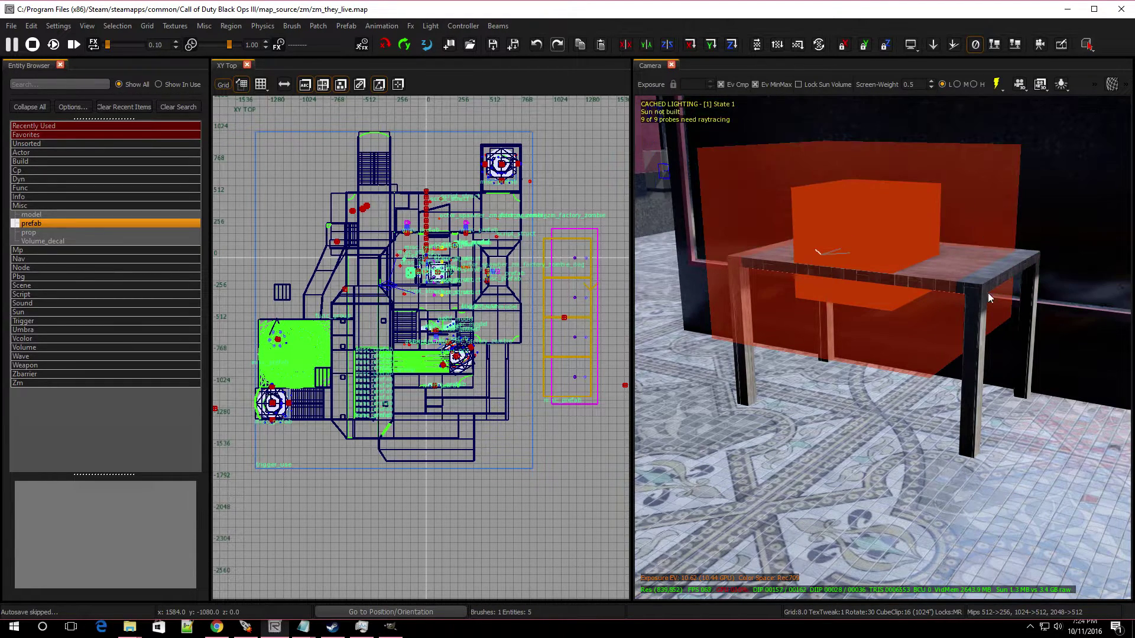
left_click(974, 336)
left_click(1029, 301)
left_click(1001, 276)
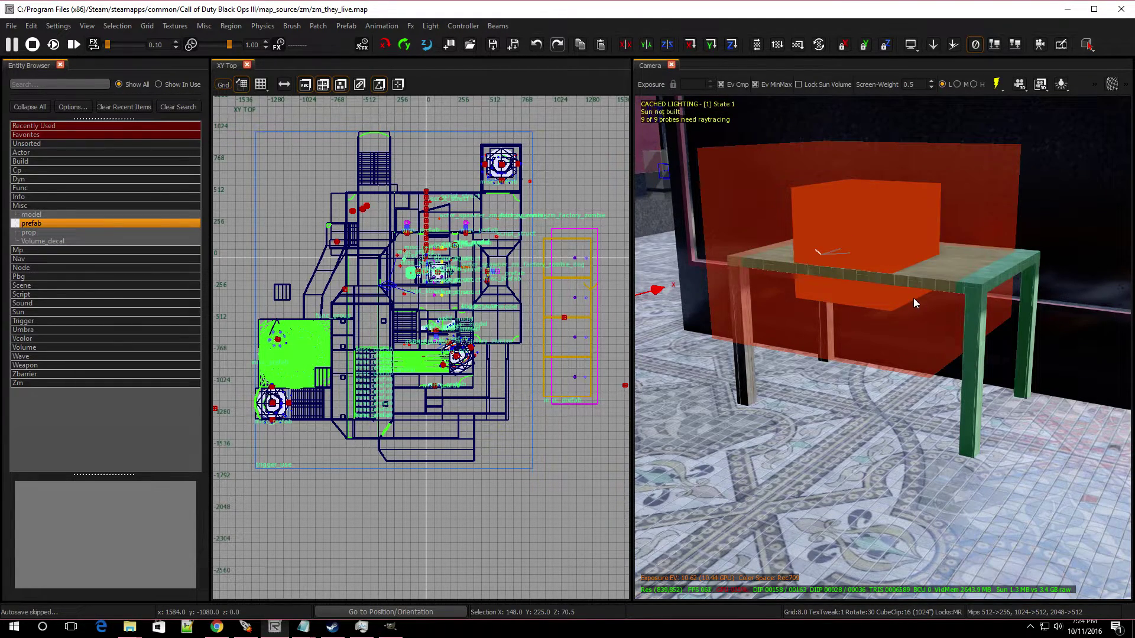
left_click(742, 370)
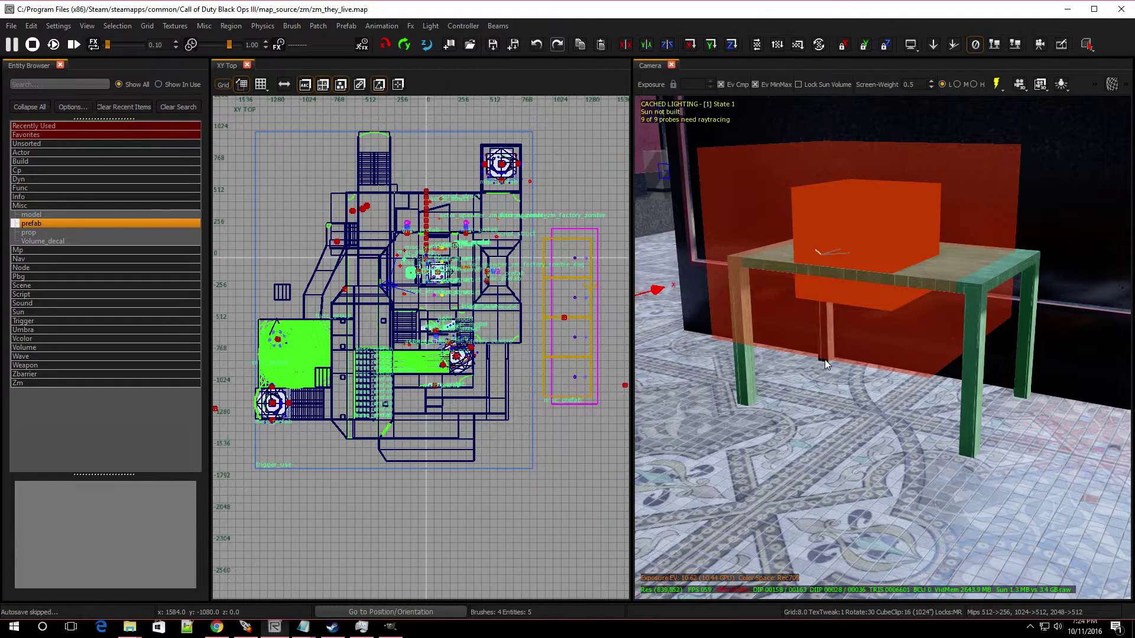
left_click(825, 361)
key("BackSpace")
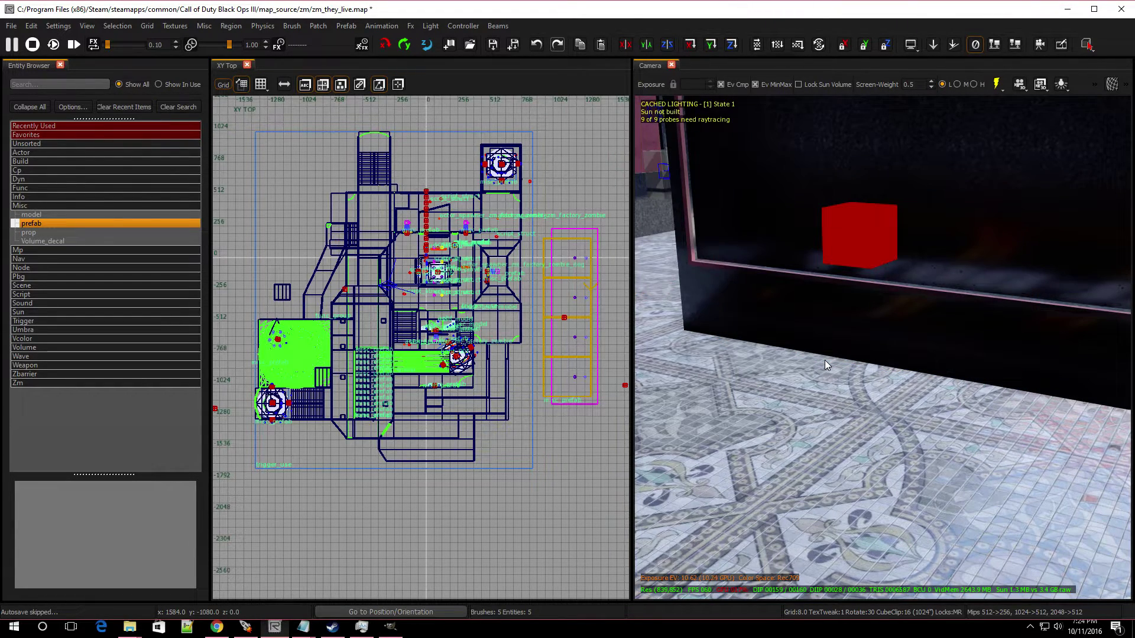
left_click(826, 222)
key("BackSpace")
- Hide the large trigger brush that surrounds the whole map
mouse_move(824, 216)
right_mouse_down()
mouse_move(875, 236)
mouse_move(934, 218)
mouse_move(798, 207)
mouse_move(824, 216)
right_mouse_up()
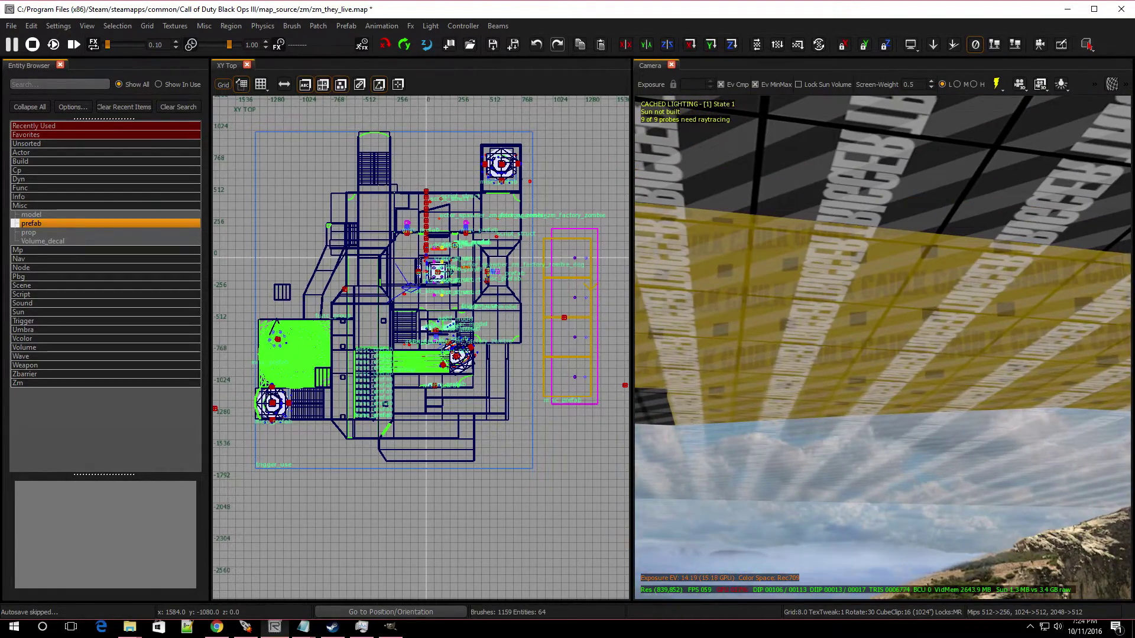
left_click(855, 164)
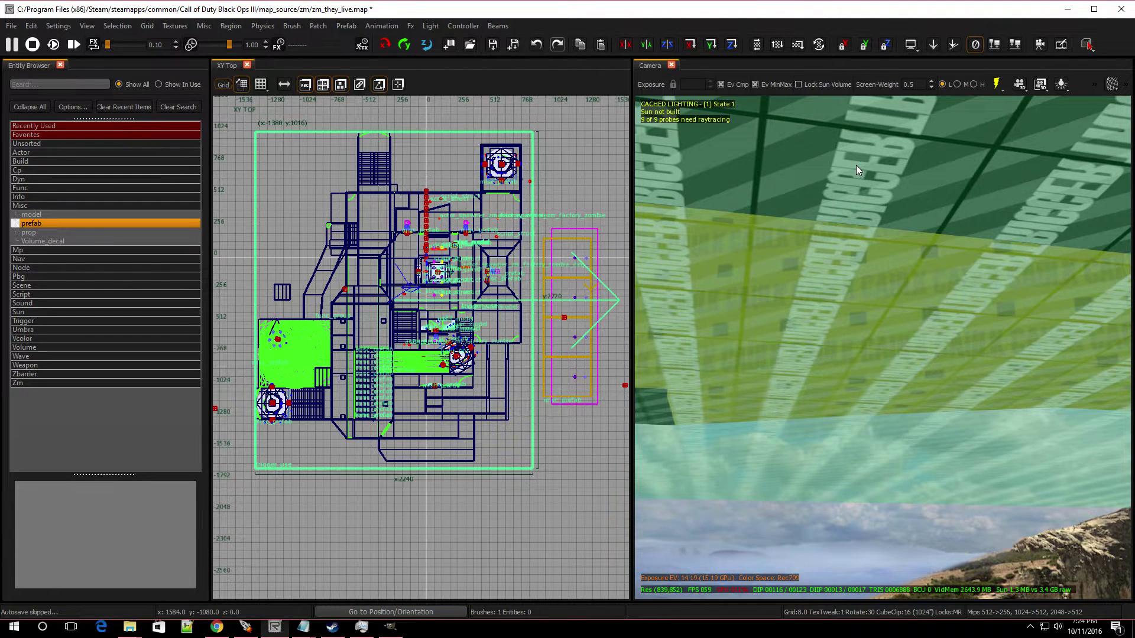
key("h")
- Place a new misc prefab entity in the top view beside the black wall panel
mouse_move(794, 331)
right_mouse_down()
mouse_move(807, 518)
mouse_move(890, 487)
right_mouse_up()
right_click_drag(801, 478, 800, 478)
scroll(367, 317, "down", 2)
scroll(367, 317, "up", 3)
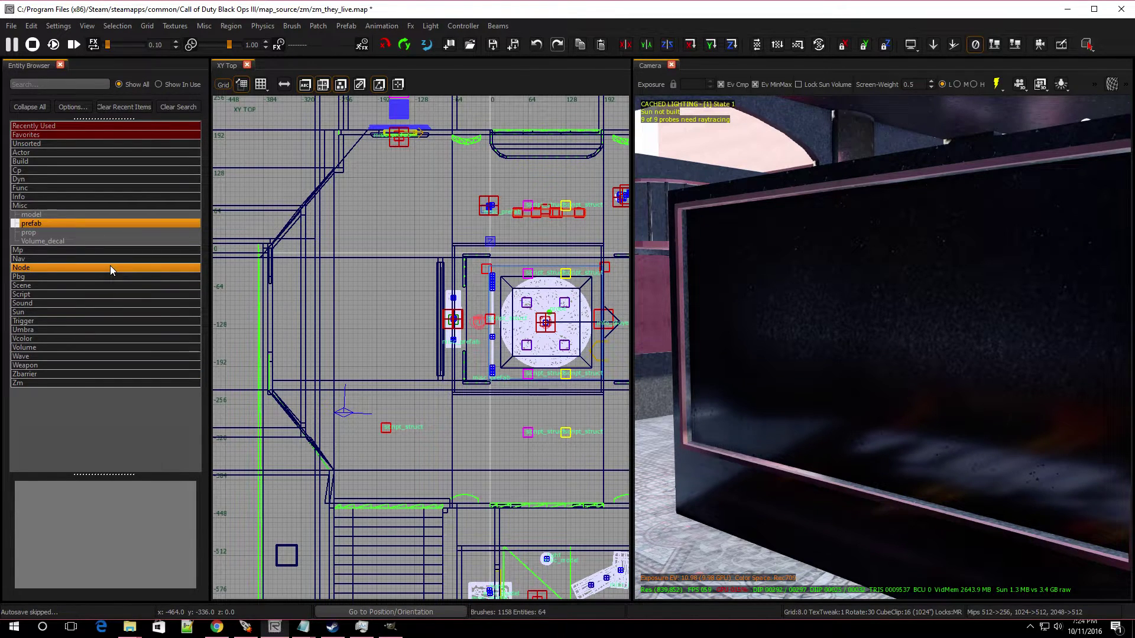
key("b")
key("b")
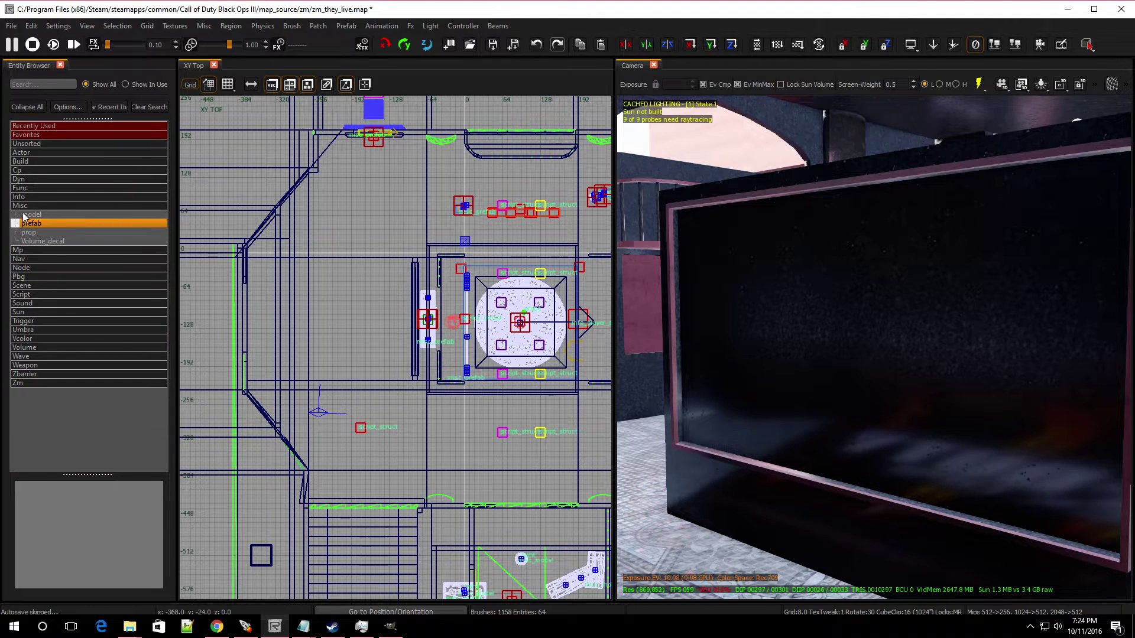
left_click(23, 205)
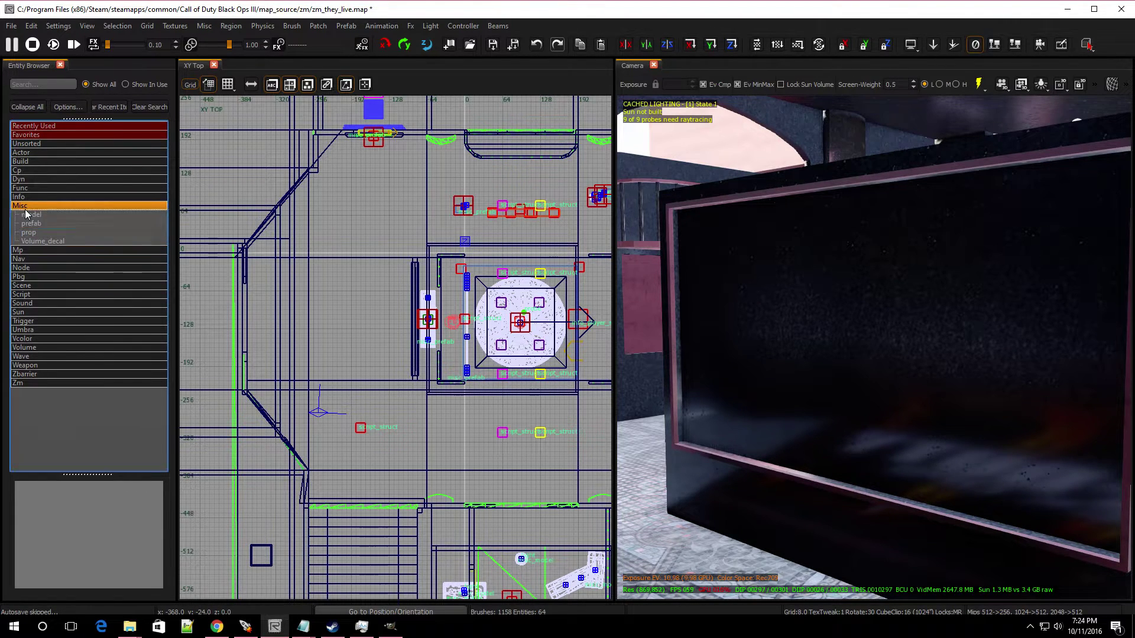
left_click(22, 206)
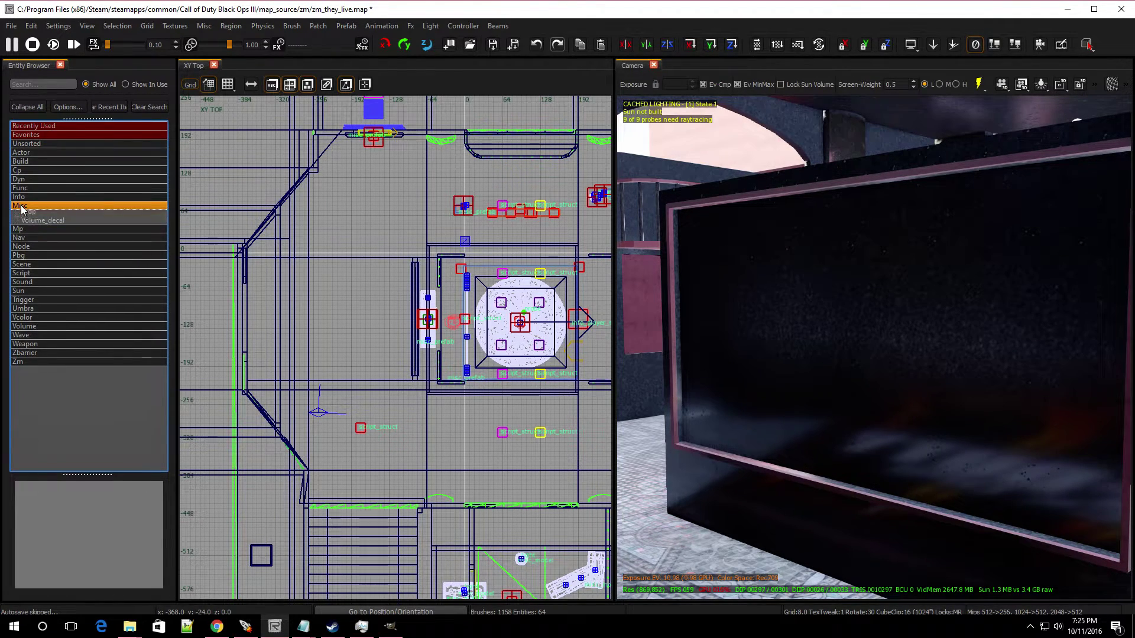
left_click_drag(31, 226, 269, 275)
left_click_drag(390, 324, 392, 319)
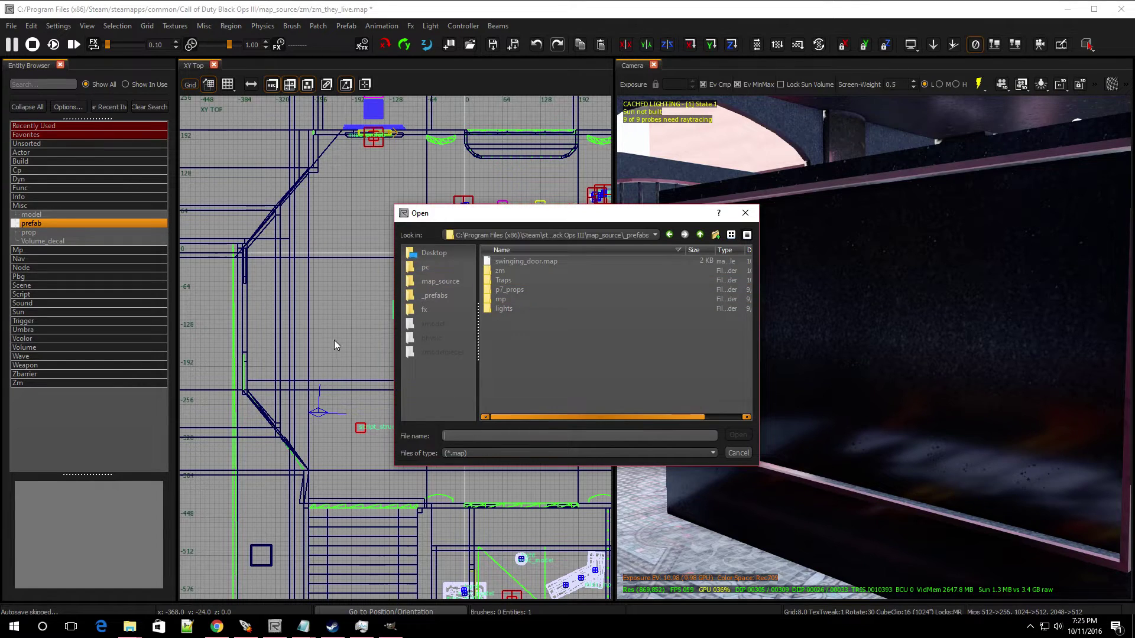
- Load zm_craftables_buildtable.map from the _prefabs\zm\buildables folder as the new entity's prefab
left_click_drag(574, 220, 818, 242)
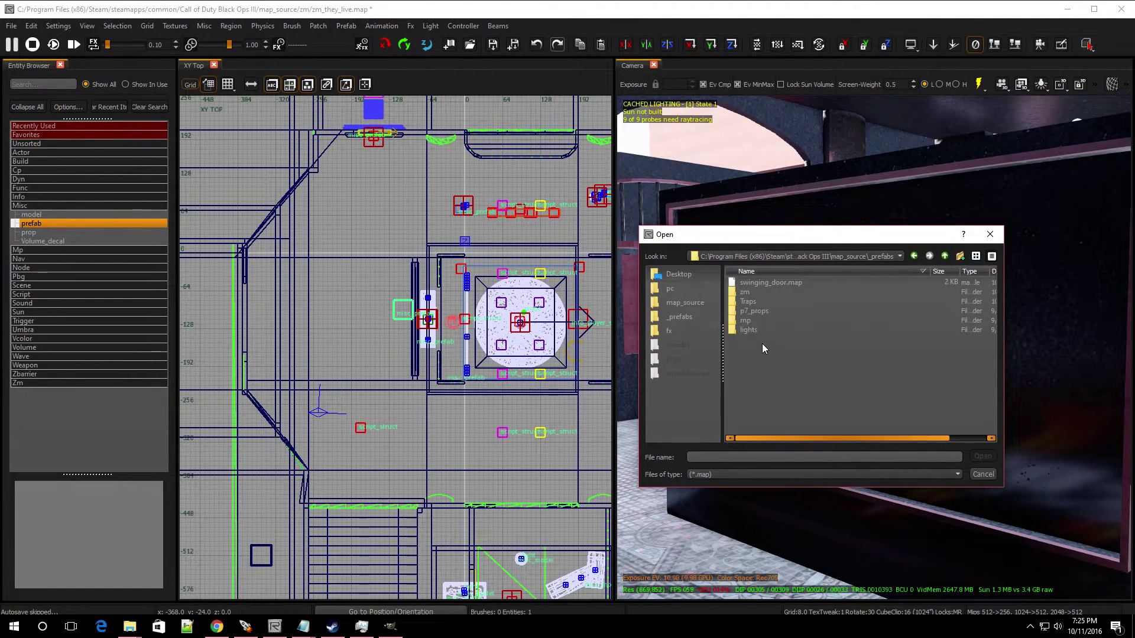
double_click(761, 293)
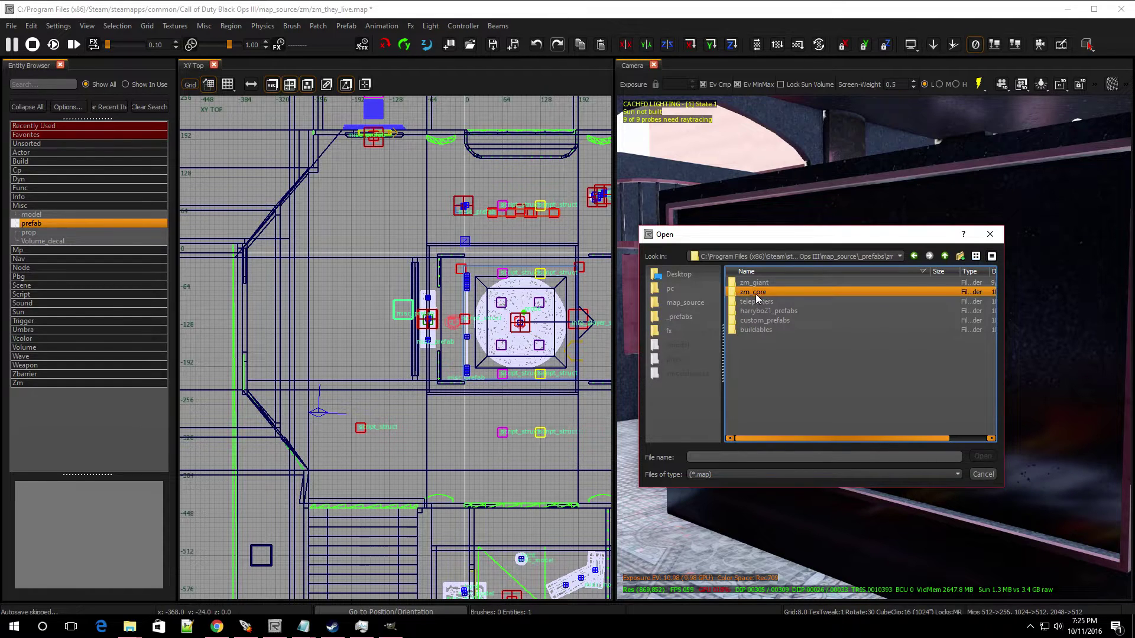
double_click(747, 329)
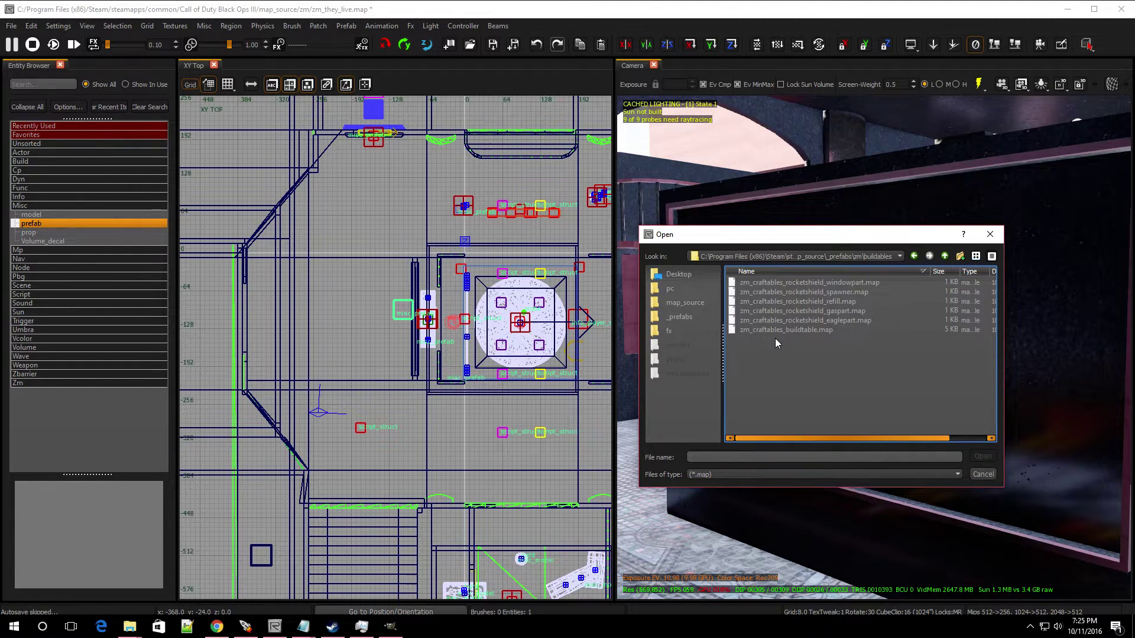
double_click(812, 330)
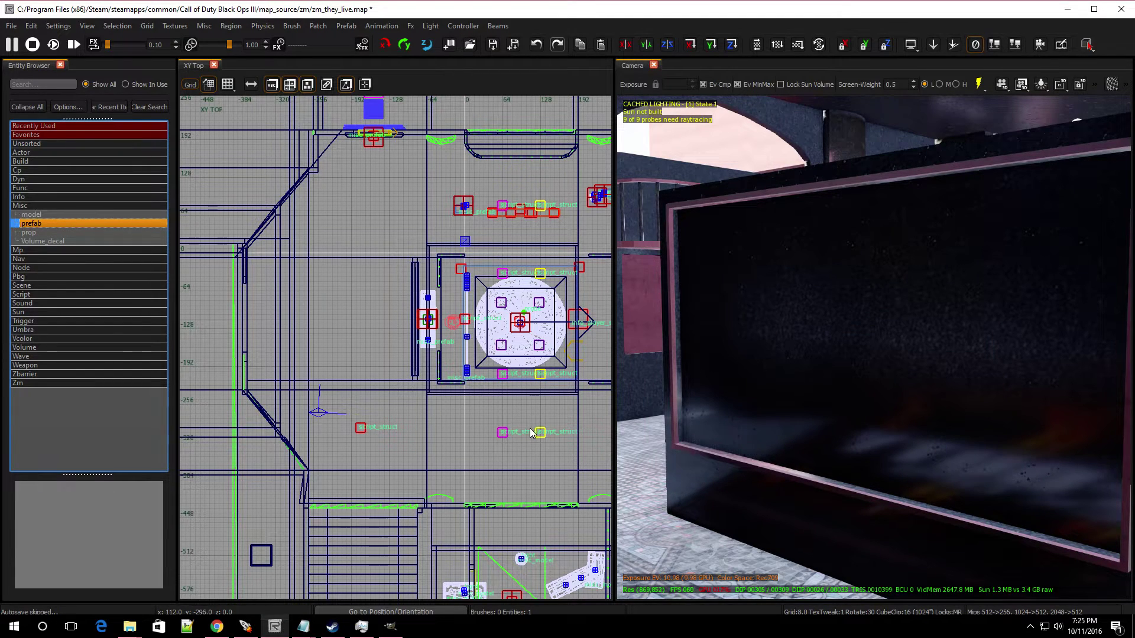
- Rotate the build table prefab 180 degrees about the vertical axis and move it flush against the black wall in the top view
scroll(528, 416, "down", 5)
left_click_drag(569, 426, 481, 386)
scroll(482, 389, "up", 5)
scroll(468, 380, "up", 3)
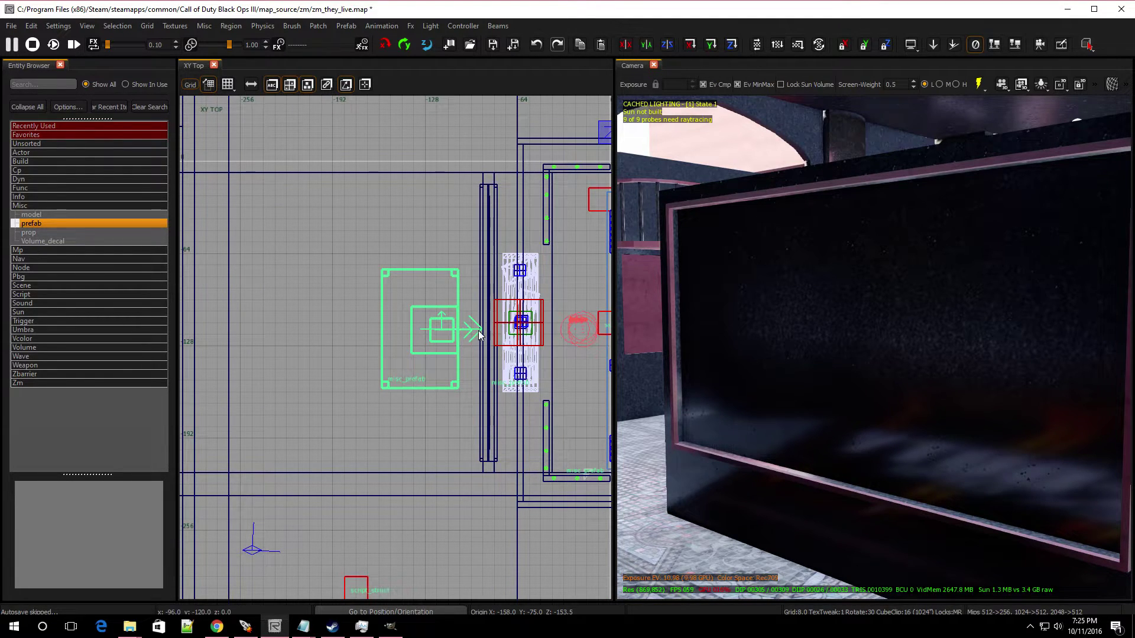
key("shift+z")
key("shift+z")
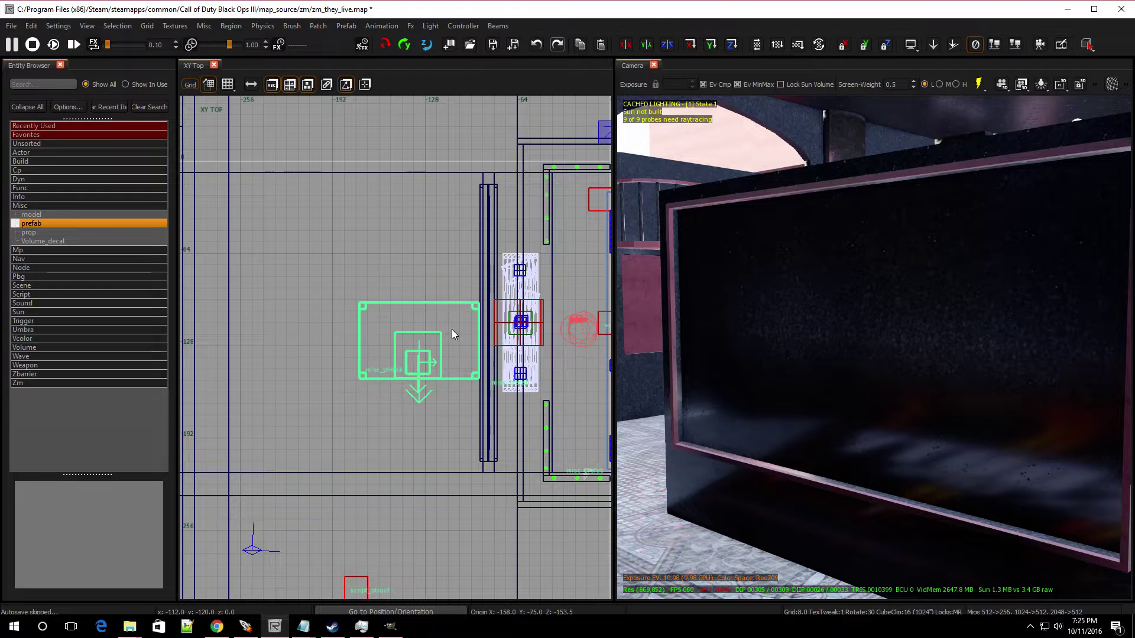
left_click_drag(418, 361, 444, 361)
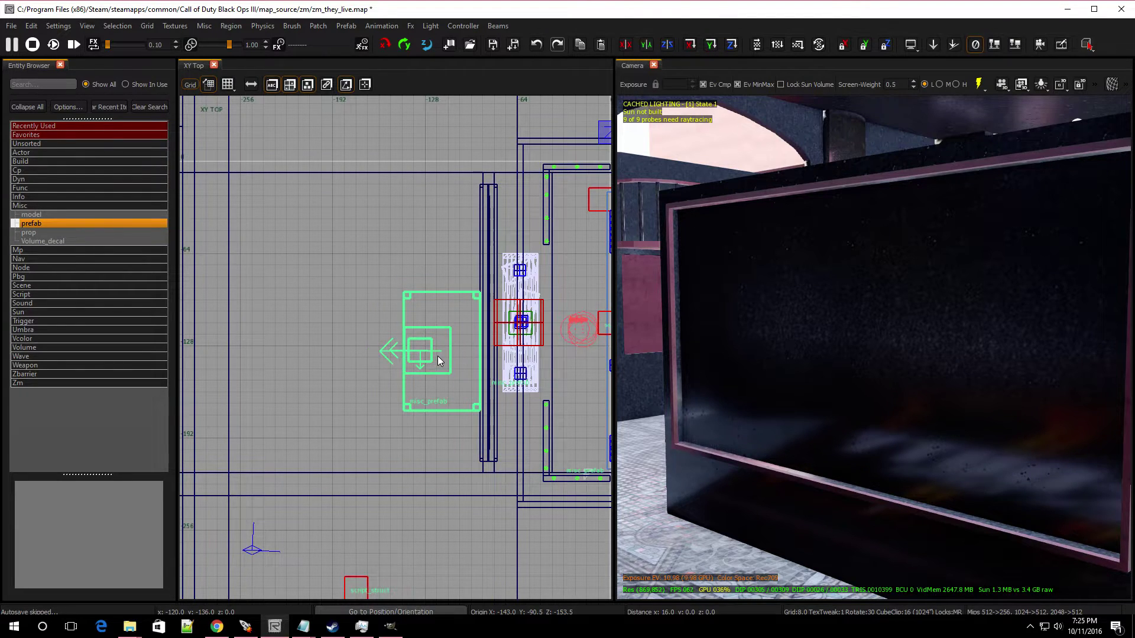
- Raise the build table prefab from below the map to Z 70.5 so its legs stand on the floor
scroll(443, 375, "down", 2)
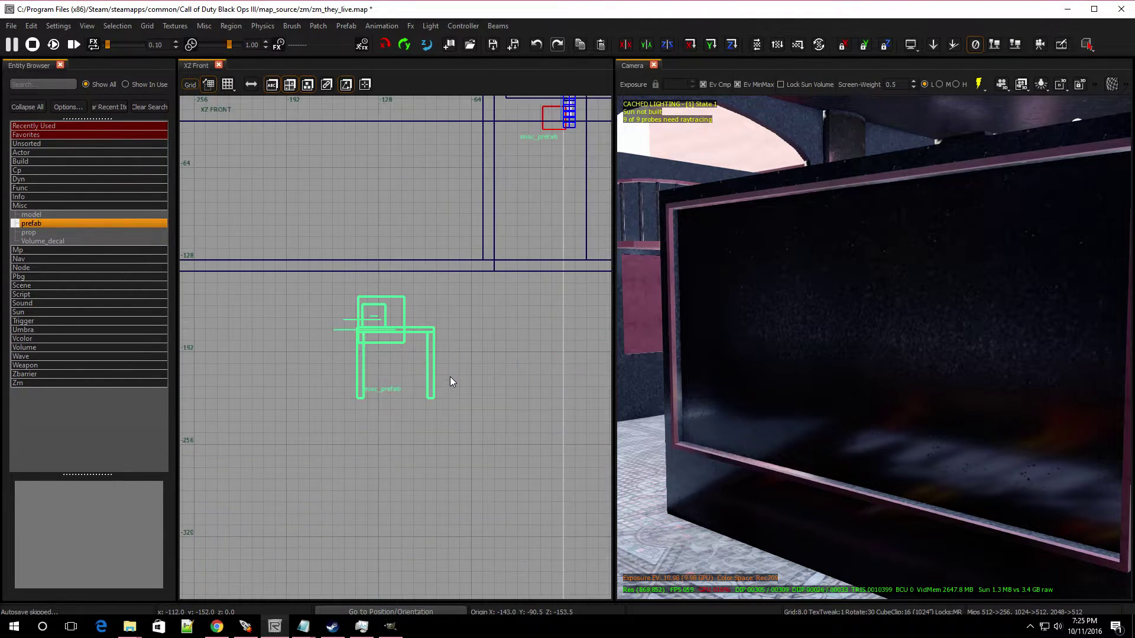
key("ctrl+Tab")
left_click_drag(430, 361, 431, 294)
mouse_move(725, 350)
right_mouse_down()
mouse_move(709, 420)
mouse_move(727, 346)
mouse_move(763, 342)
mouse_move(742, 346)
right_mouse_up()
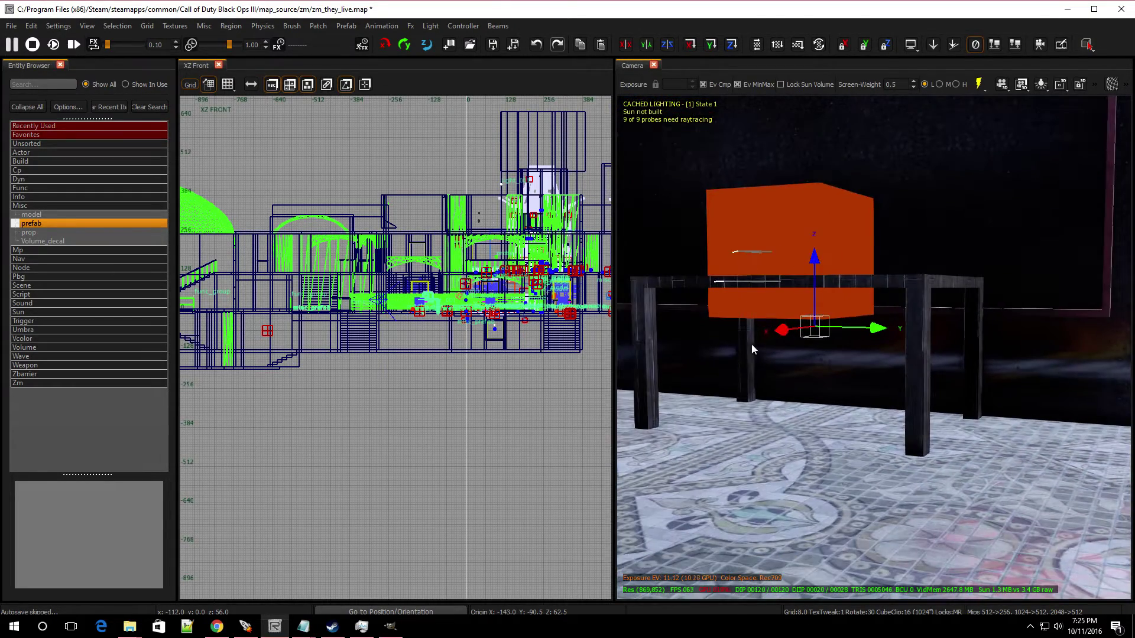
left_click_drag(813, 256, 815, 209)
- Stamp the build table prefab so its table, trigger and structs become separate objects in the map
mouse_move(817, 357)
right_mouse_down()
mouse_move(804, 354)
mouse_move(825, 342)
right_mouse_up()
mouse_move(874, 348)
right_mouse_down()
mouse_move(905, 360)
mouse_move(851, 348)
mouse_move(916, 352)
mouse_move(839, 354)
mouse_move(887, 354)
right_mouse_up()
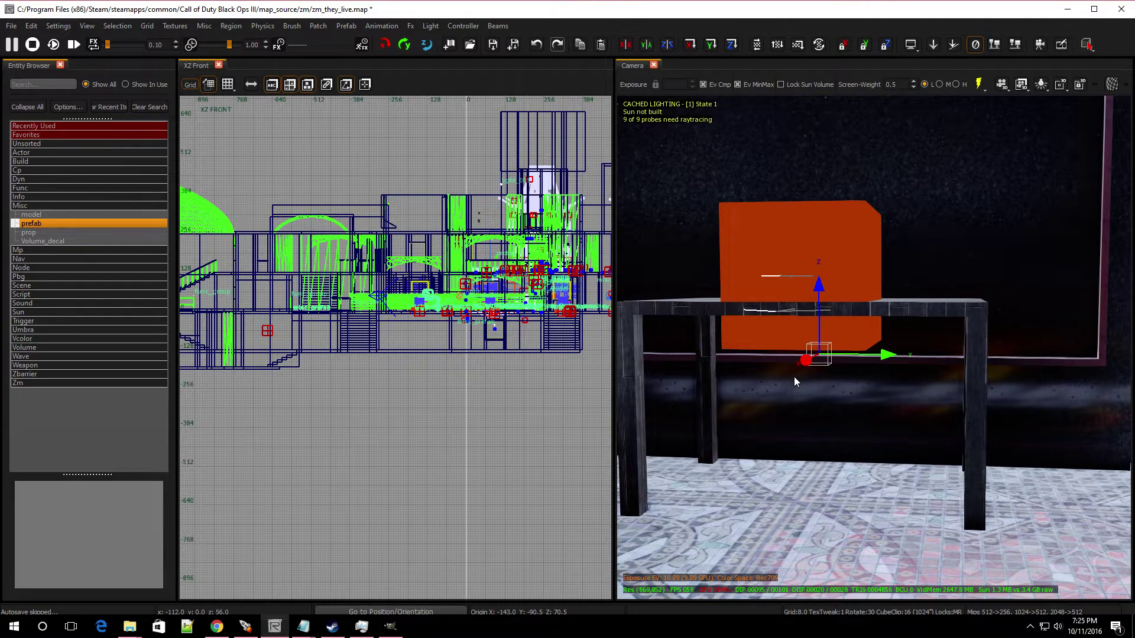
right_click_drag(829, 427, 782, 403)
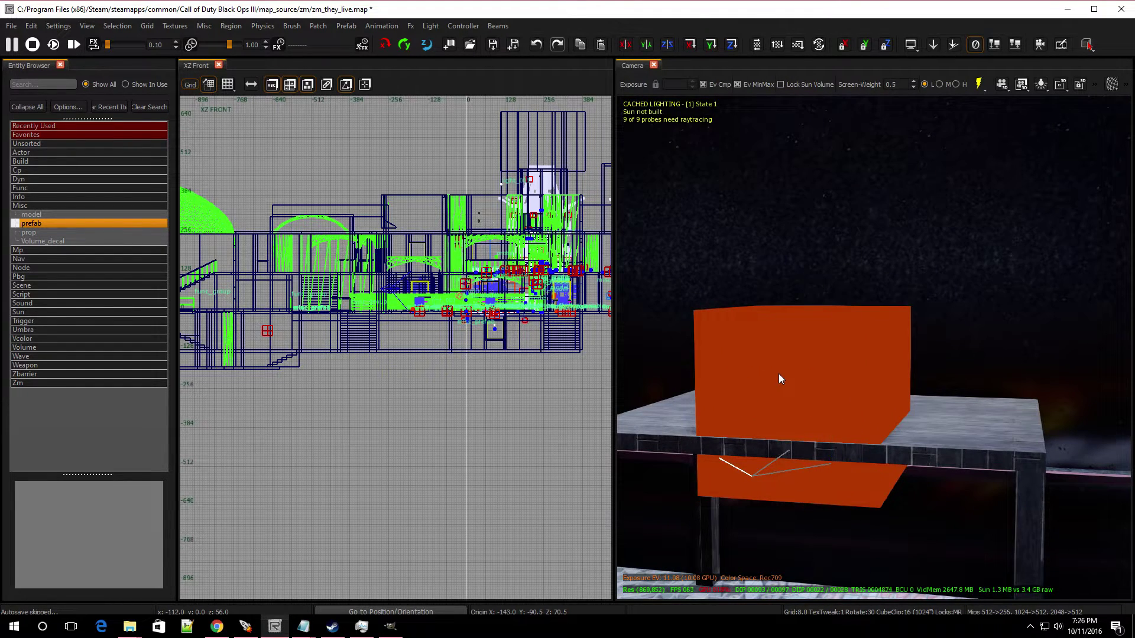
left_click(346, 26)
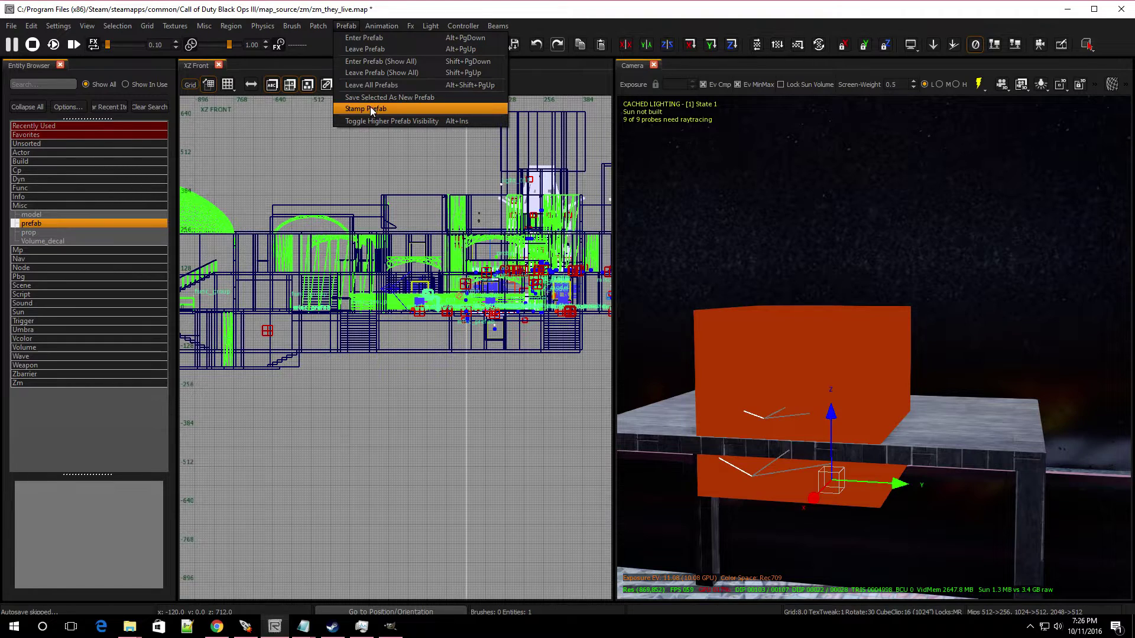
left_click(867, 439)
right_click_drag(887, 441, 874, 430)
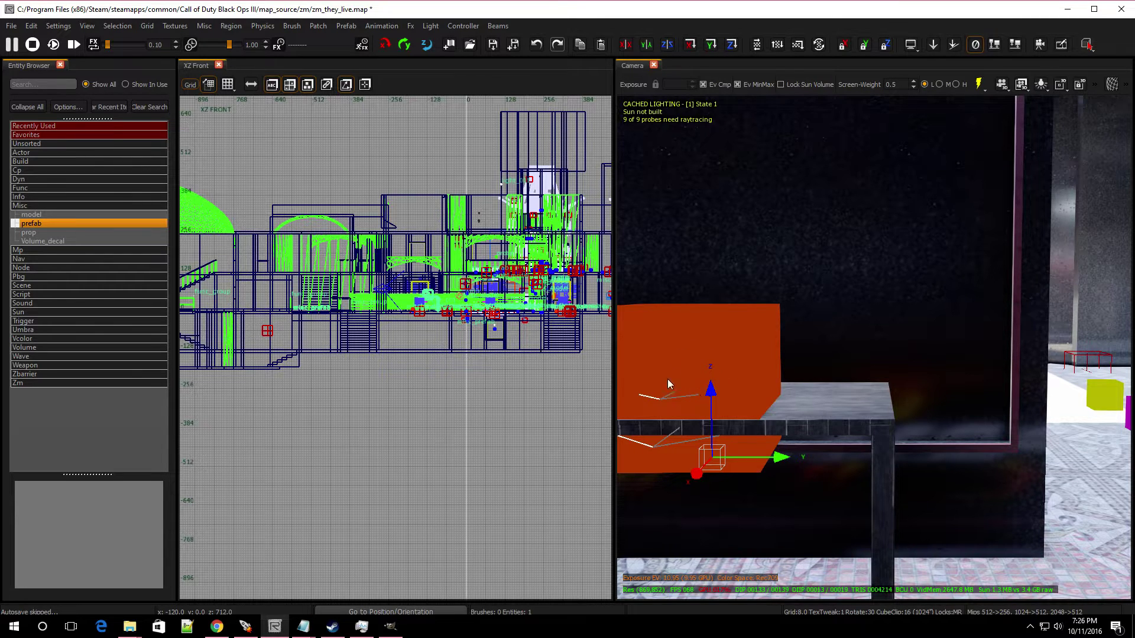
right_click_drag(718, 367, 715, 372)
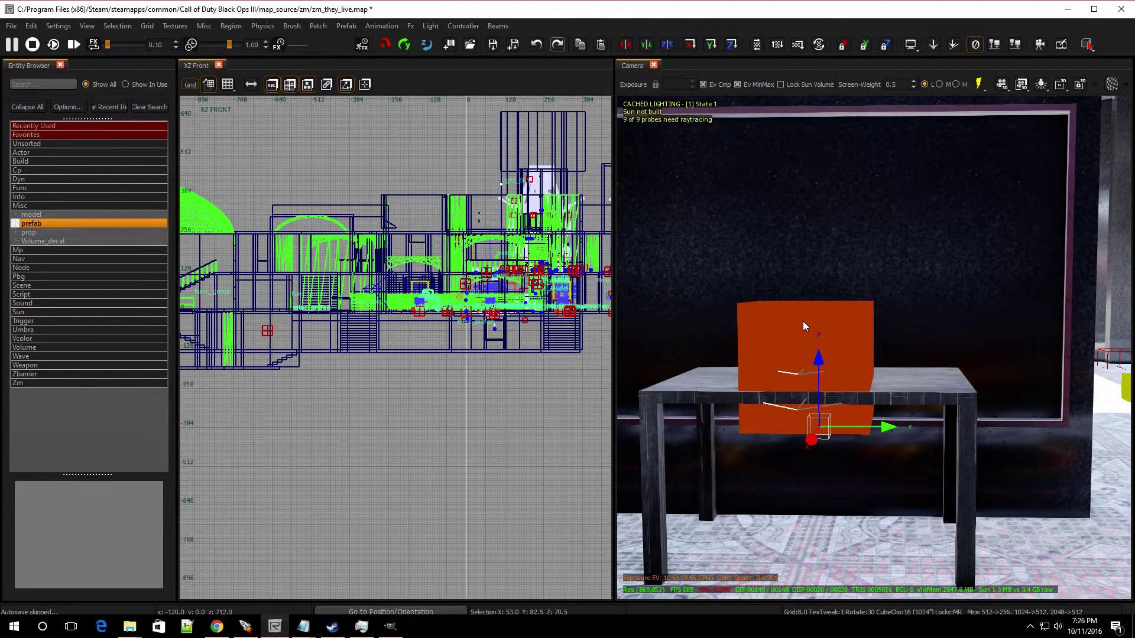
- Delete the selected duplicate of the build table in front of the black wall
mouse_move(825, 363)
left_mouse_down()
mouse_move(811, 321)
mouse_move(807, 375)
left_mouse_up()
right_click_drag(852, 380, 808, 422)
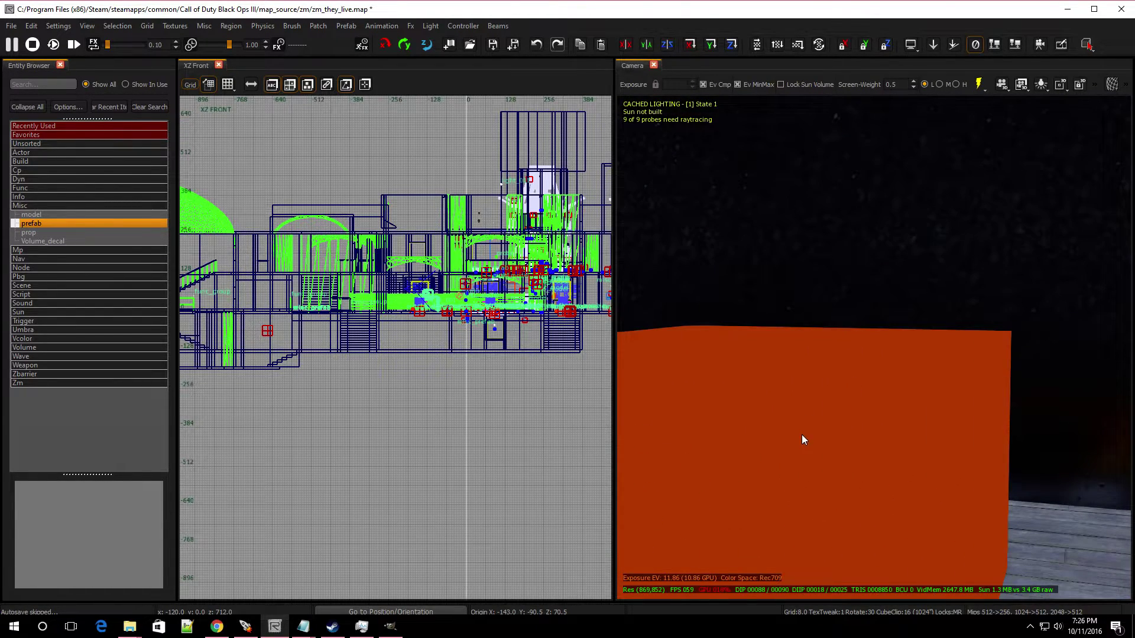
scroll(801, 436, "down", 3)
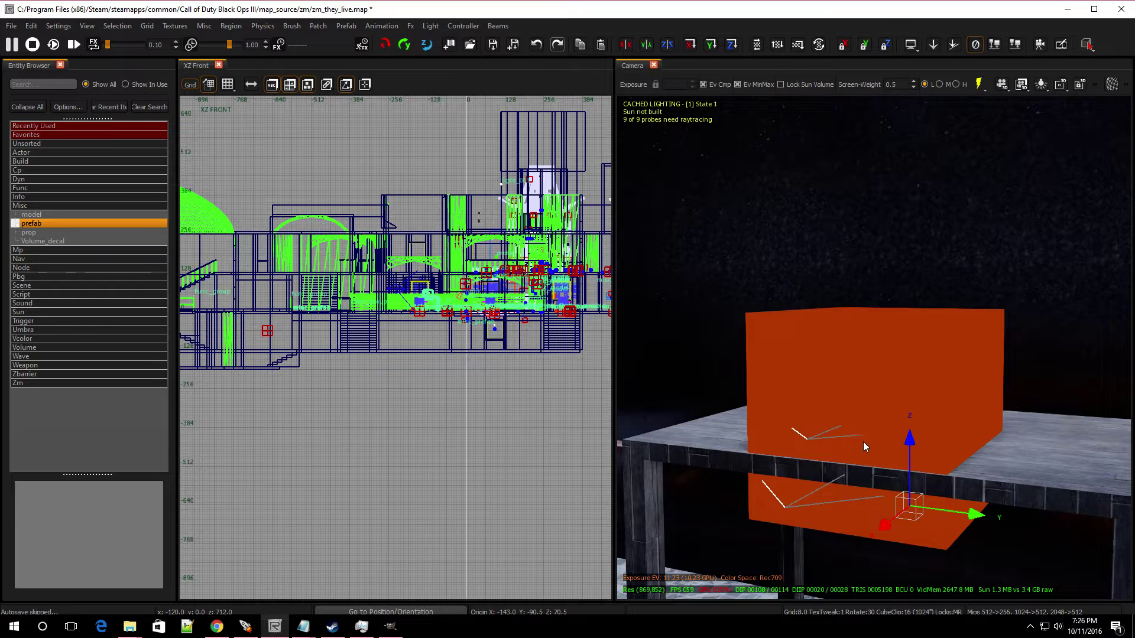
mouse_move(868, 445)
right_mouse_down()
mouse_move(857, 445)
mouse_move(881, 437)
mouse_move(904, 449)
right_mouse_up()
mouse_move(828, 419)
right_mouse_down()
mouse_move(810, 410)
mouse_move(839, 435)
mouse_move(834, 418)
mouse_move(805, 413)
right_mouse_up()
key("BackSpace")
- Add a prefab entity in the top view and load zm_craftables_rocketshield_refill.map from the _prefabs\zm\buildables folder
key("ctrl+Tab")
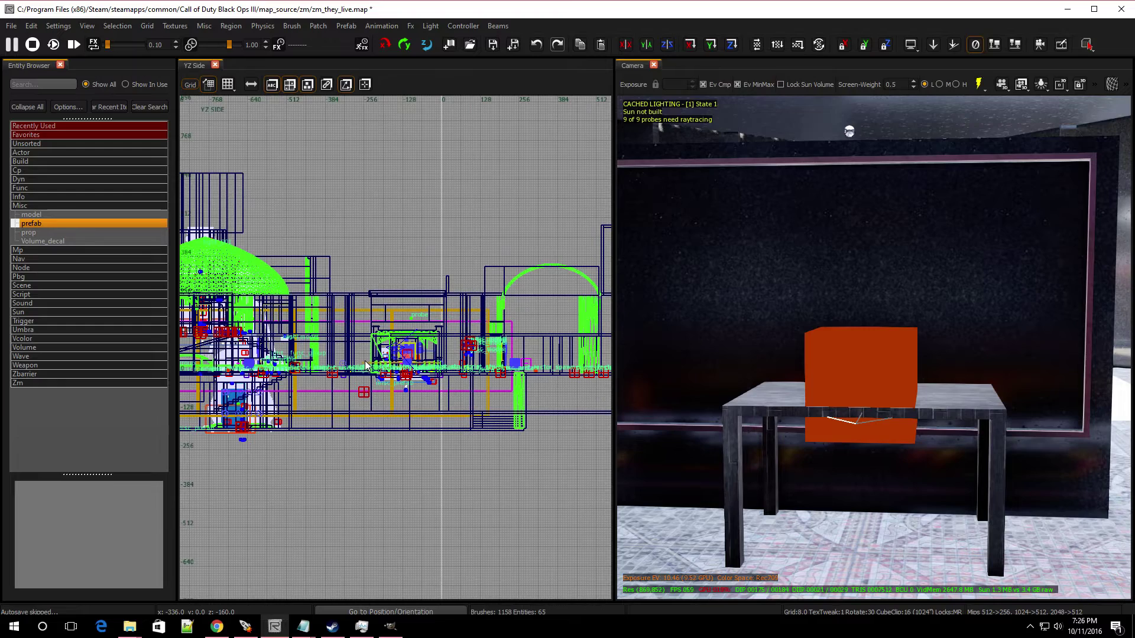
key("ctrl+Tab")
scroll(364, 361, "down", 5)
scroll(378, 347, "up", 5)
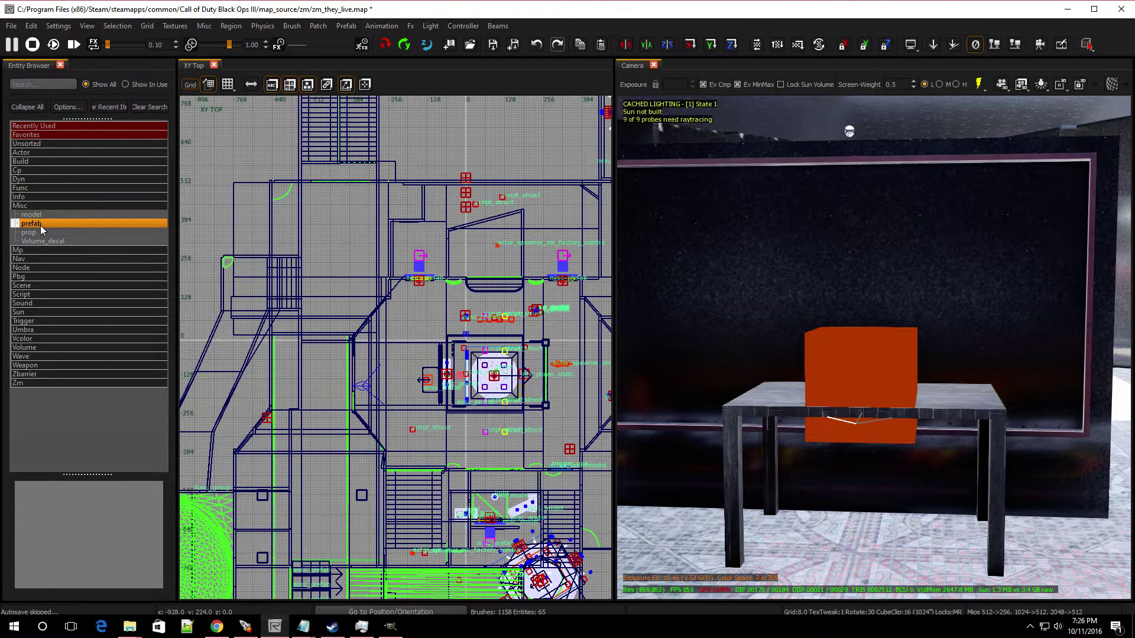
left_click_drag(40, 225, 417, 386)
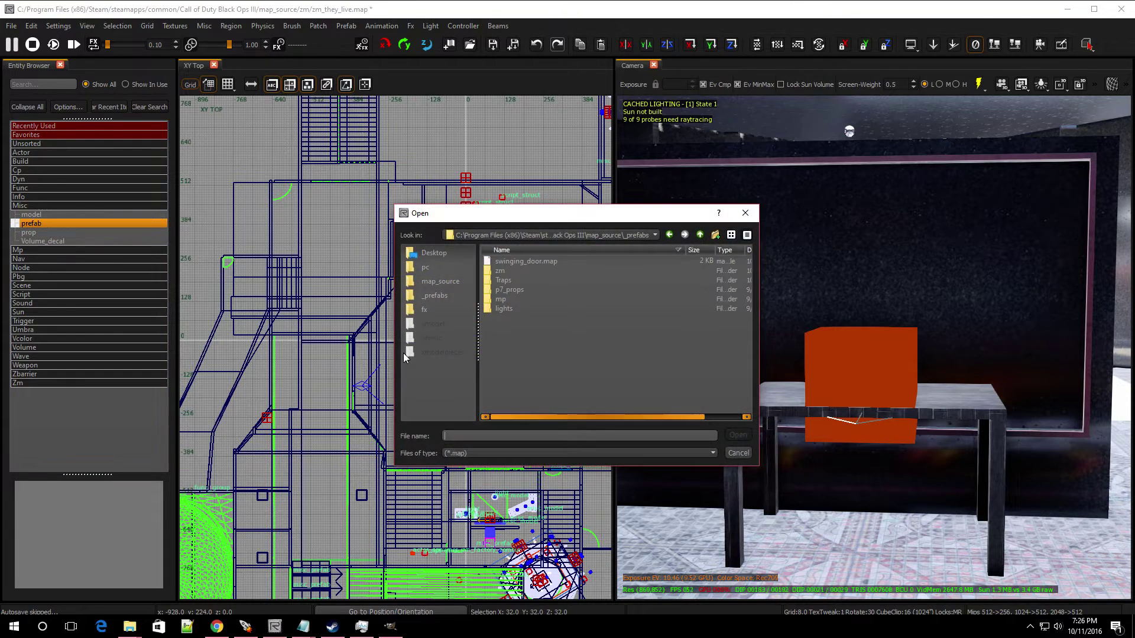
left_click(505, 270)
double_click(506, 270)
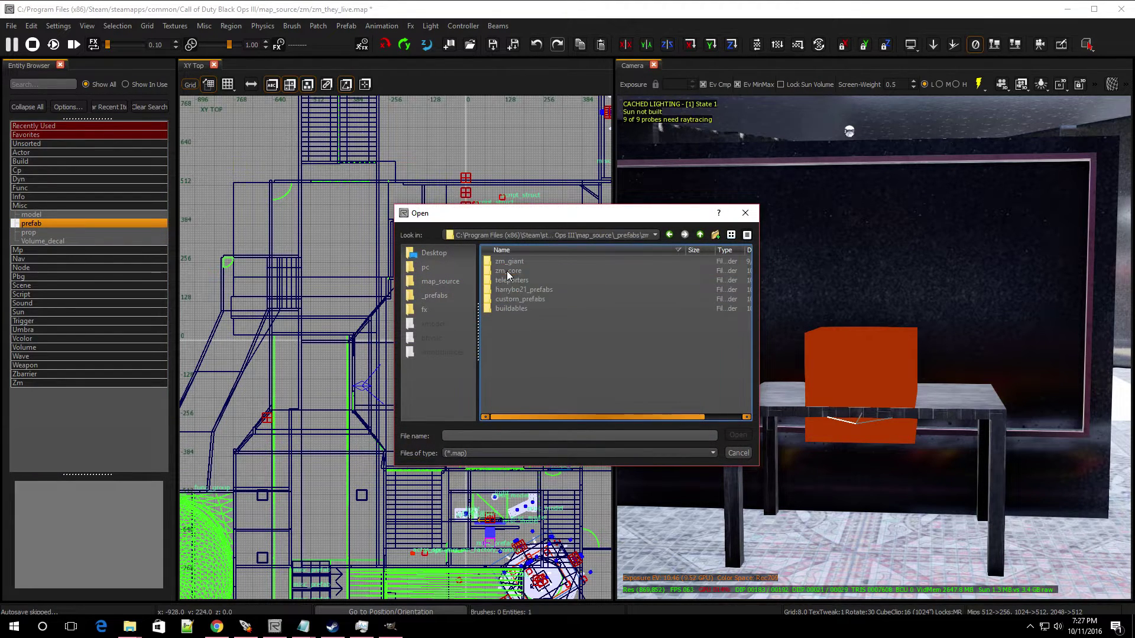
double_click(507, 308)
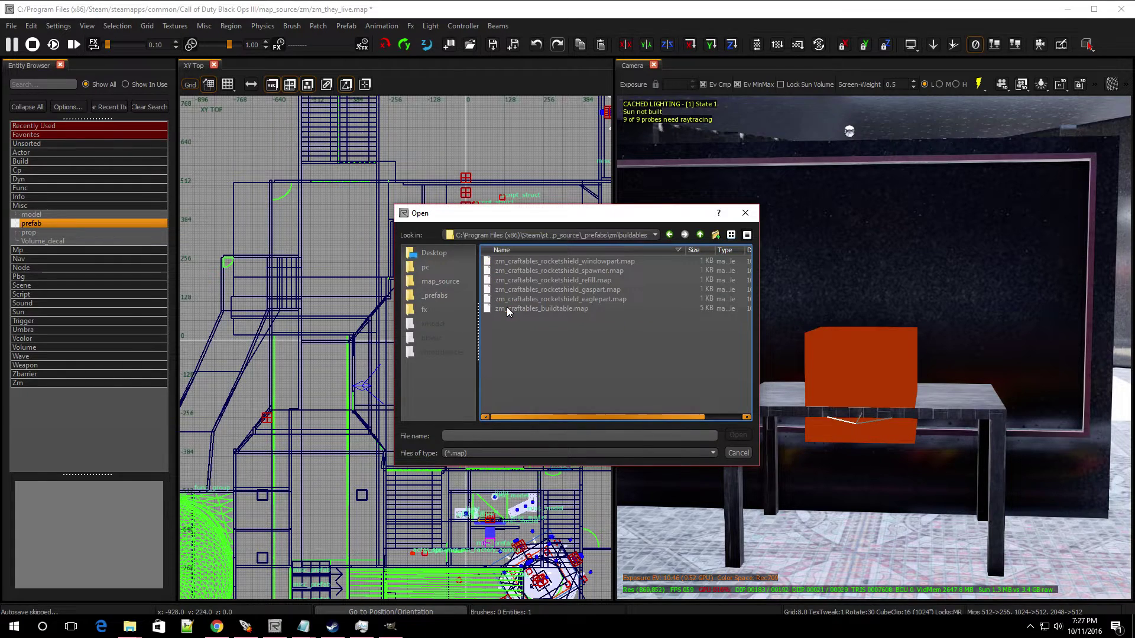
double_click(570, 282)
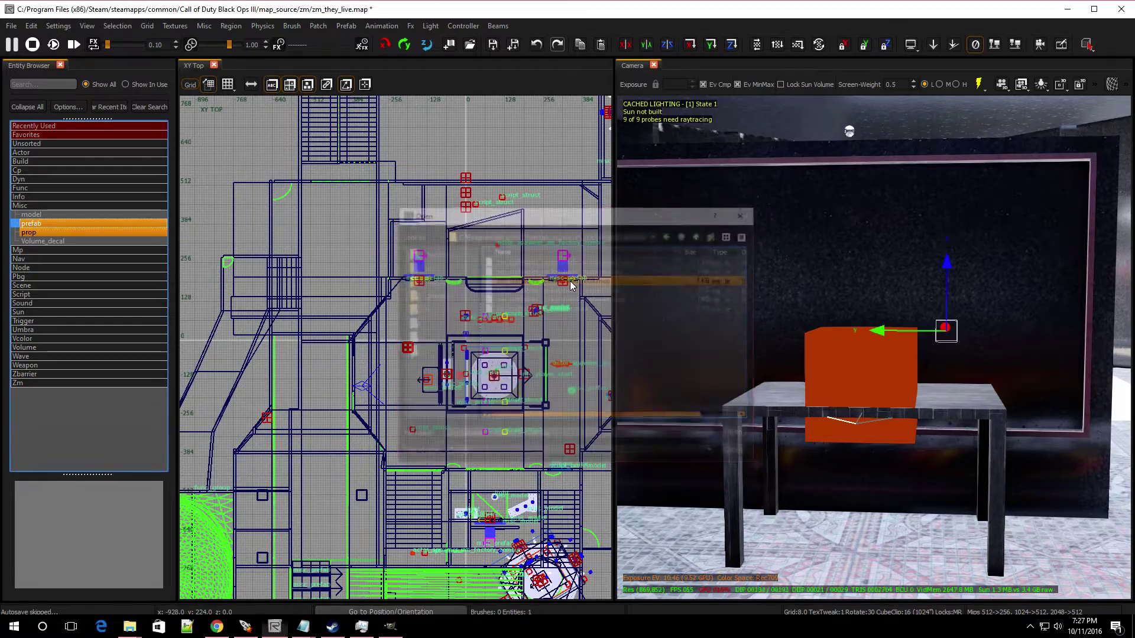
- Position the refill prefab at X 341, Y -158, Z 17 by the creature statue's railing, and place a clone in front of the build table
key("w")
mouse_move(842, 335)
right_mouse_down()
mouse_move(851, 326)
mouse_move(851, 340)
mouse_move(911, 349)
mouse_move(842, 335)
right_mouse_up()
left_click_drag(875, 361, 882, 434)
right_click_drag(881, 517, 660, 534)
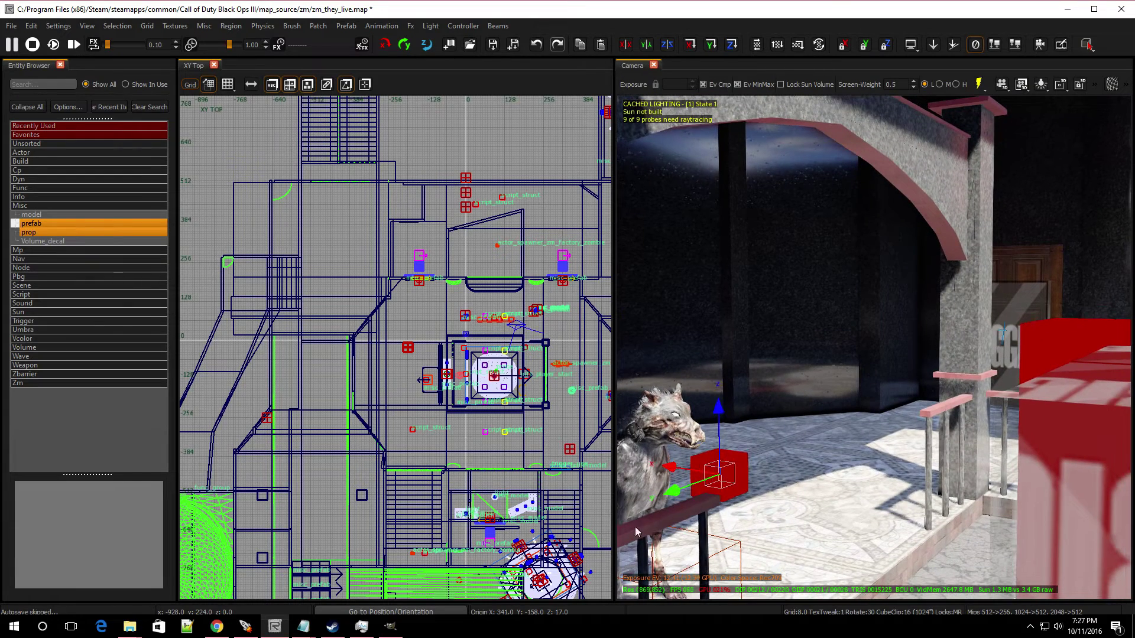
key("space")
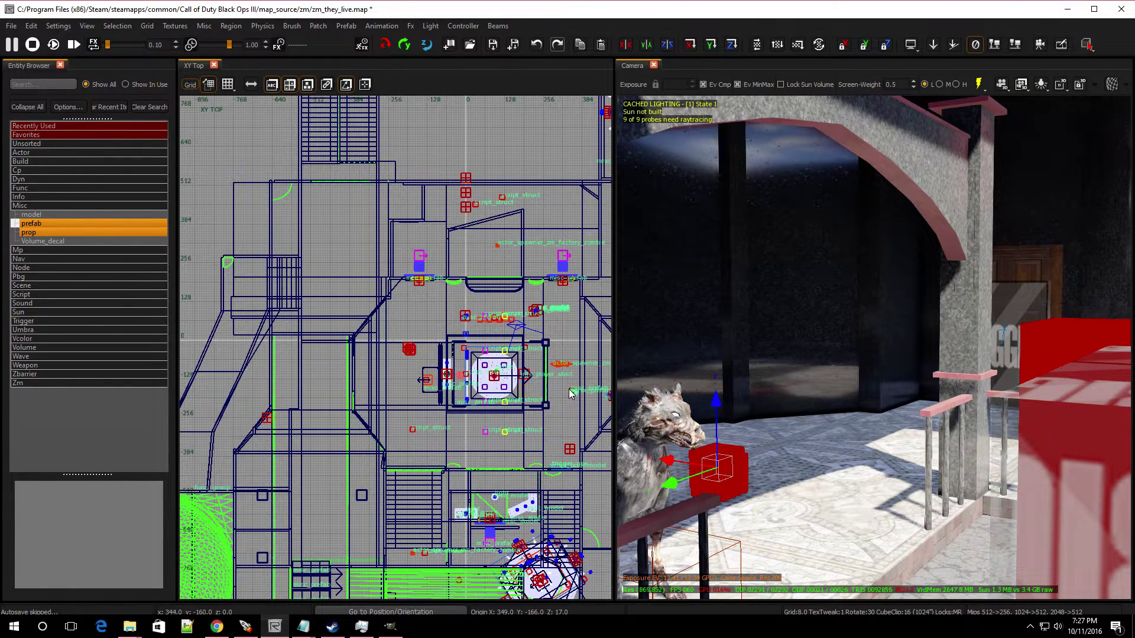
key("Escape")
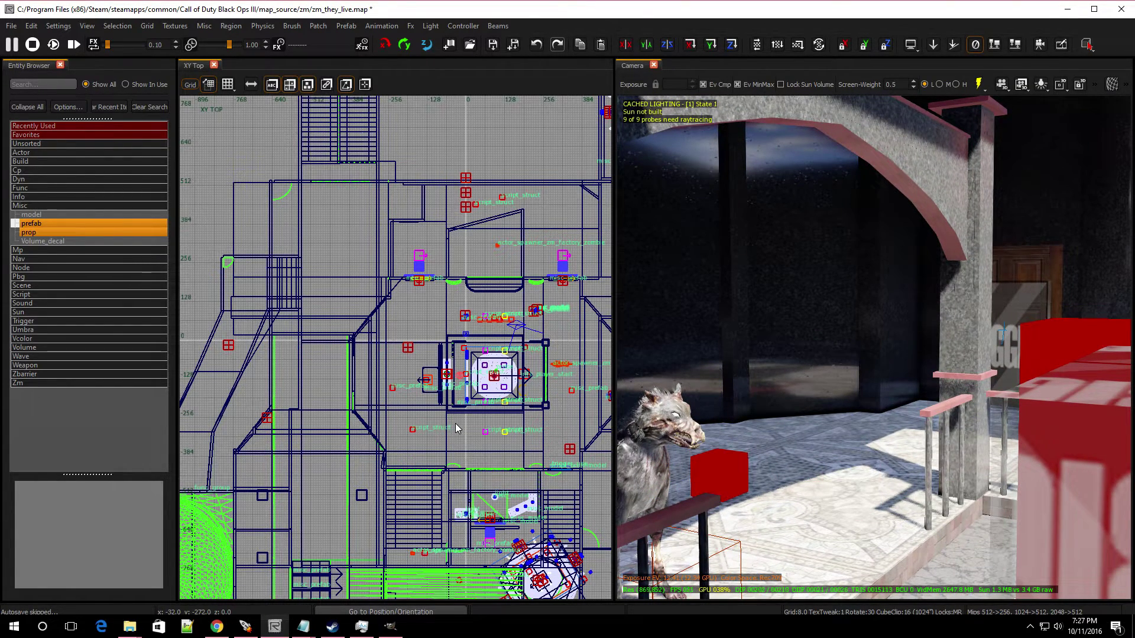
- Add another prefab entity near the build table and load zm_craftables_rocketshield_windowpart.map from the _prefabs\zm\buildables folder
key("w")
mouse_move(753, 399)
right_mouse_down()
mouse_move(999, 406)
mouse_move(1081, 425)
mouse_move(827, 388)
mouse_move(887, 396)
mouse_move(874, 390)
mouse_move(741, 387)
right_mouse_up()
key("w")
key("w")
key("s")
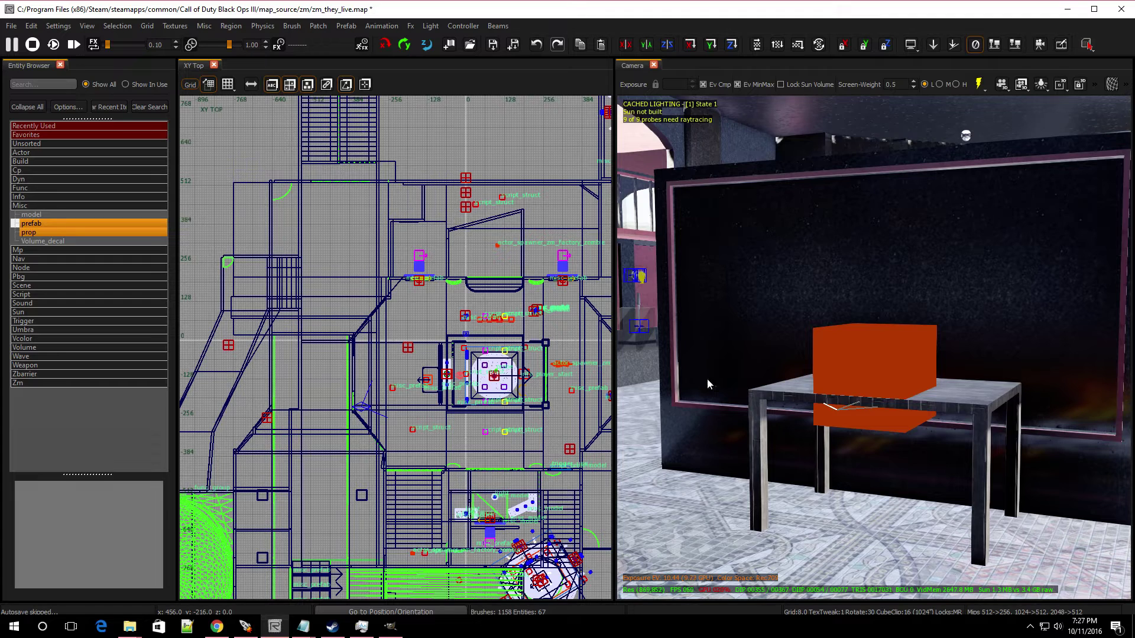
left_click(43, 225)
left_click_drag(42, 224, 395, 374)
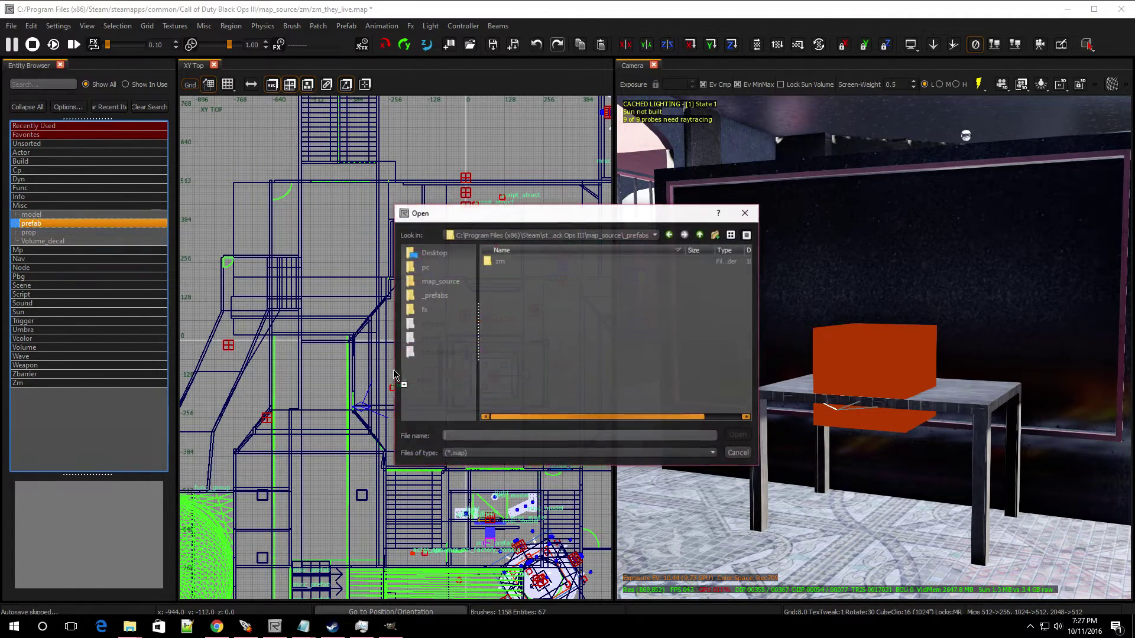
left_click(495, 269)
double_click(497, 272)
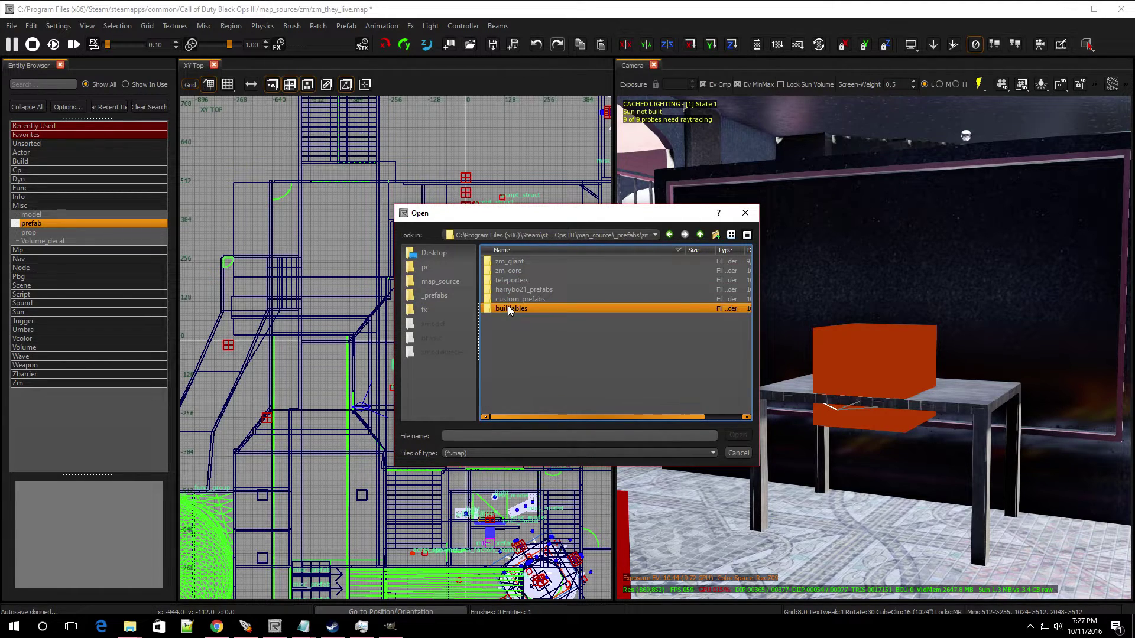
double_click(508, 310)
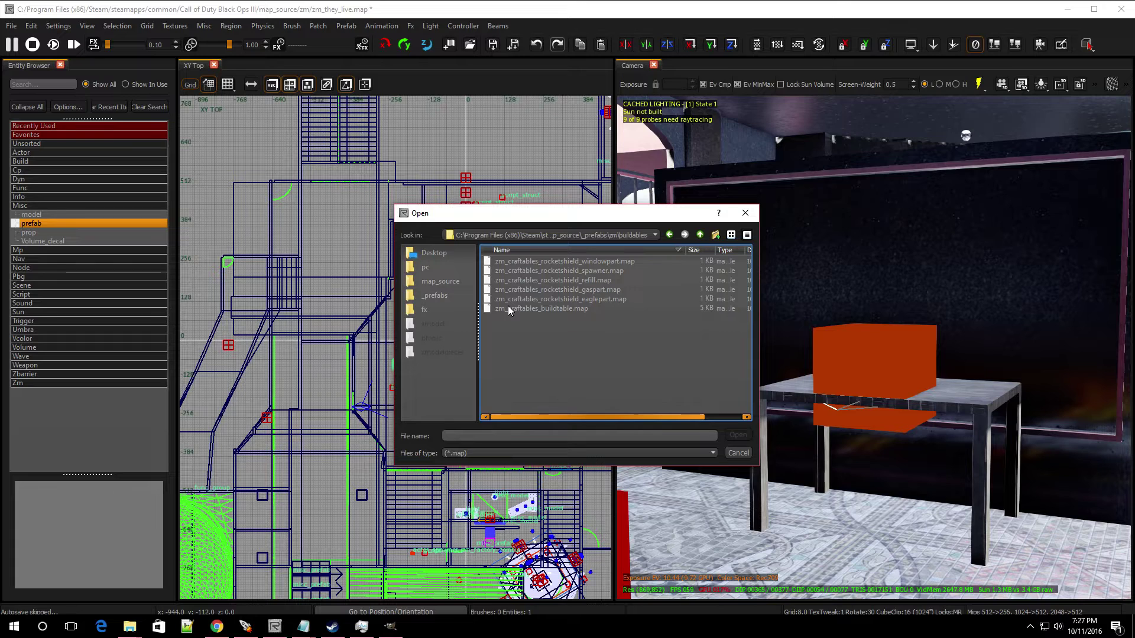
left_click(545, 261)
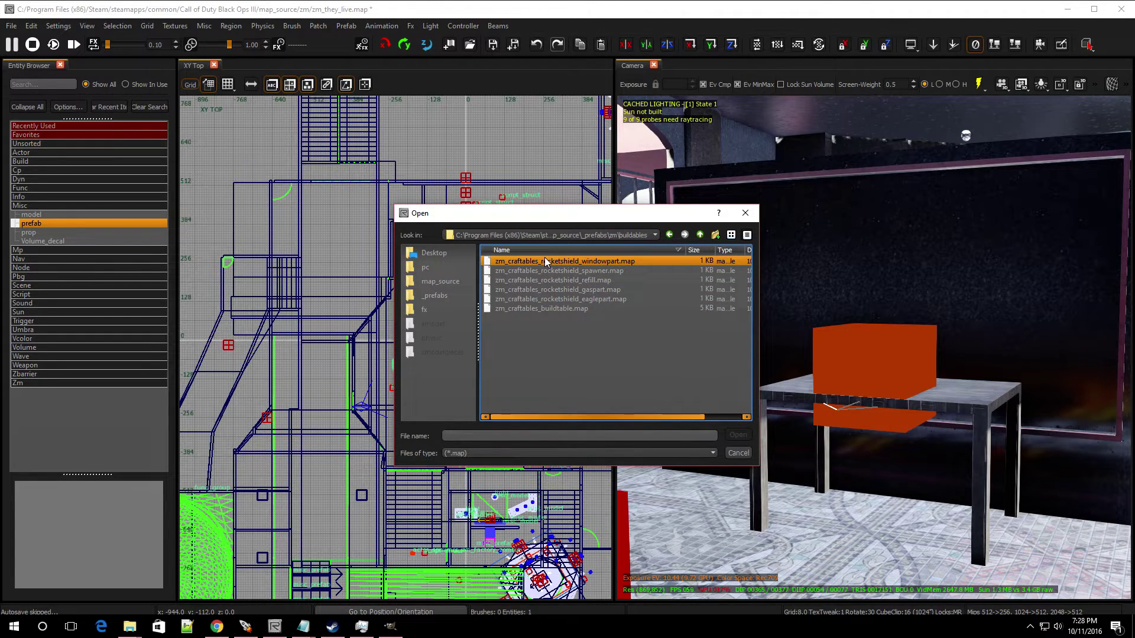
double_click(598, 261)
- Move the window part prefab near the build table and lower it to the floor at X -213.5, Y -63.5, Z 15.5
left_click_drag(488, 375, 400, 247)
scroll(398, 380, "up", 7)
mouse_move(679, 416)
right_mouse_down()
mouse_move(663, 372)
mouse_move(682, 398)
right_mouse_up()
left_click_drag(712, 374, 720, 509)
right_click_drag(719, 506, 732, 439)
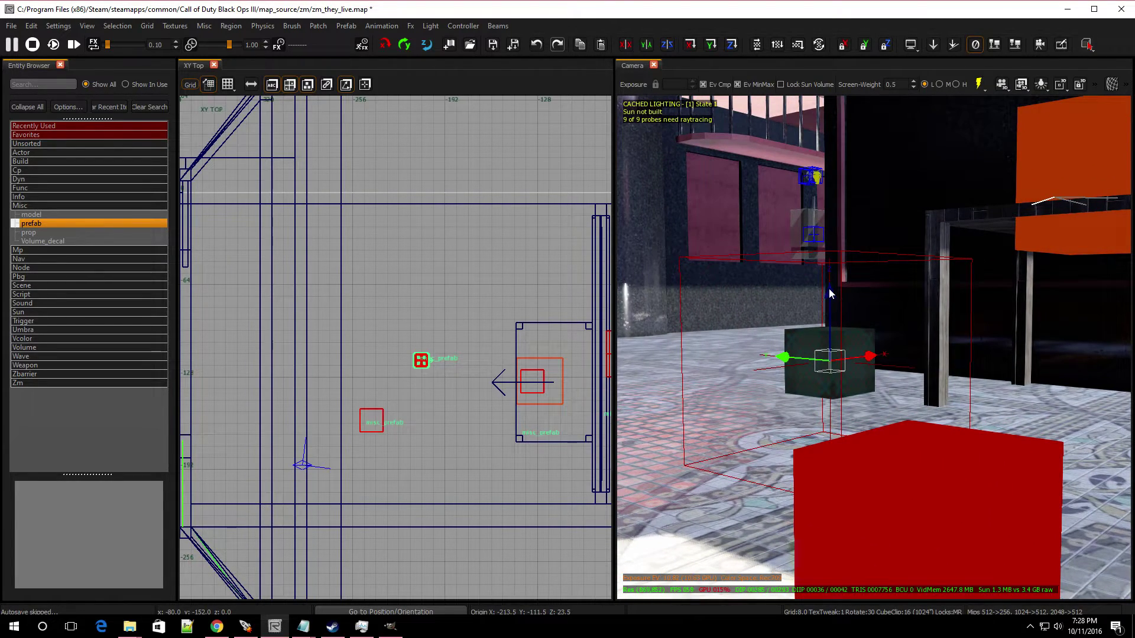
left_click_drag(831, 295, 832, 333)
mouse_move(758, 391)
right_mouse_down()
mouse_move(733, 331)
mouse_move(786, 396)
mouse_move(813, 473)
mouse_move(795, 414)
mouse_move(770, 393)
right_mouse_up()
left_click_drag(812, 330, 572, 318)
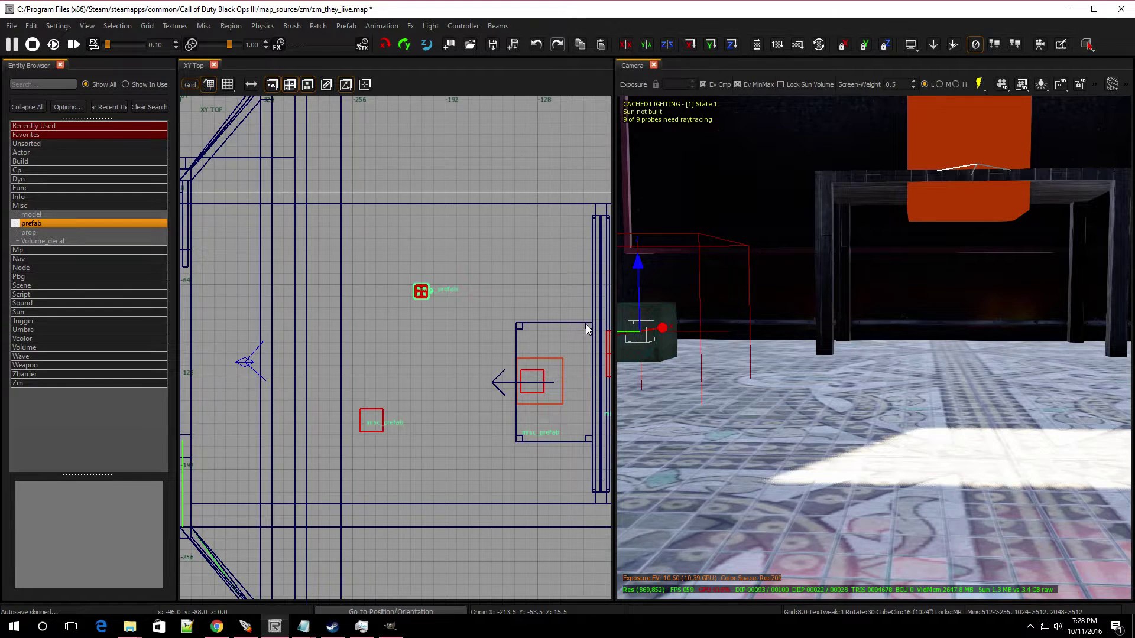
- Examine the window part prefab's entity properties, widening the panel enough to read its full model path
key("n")
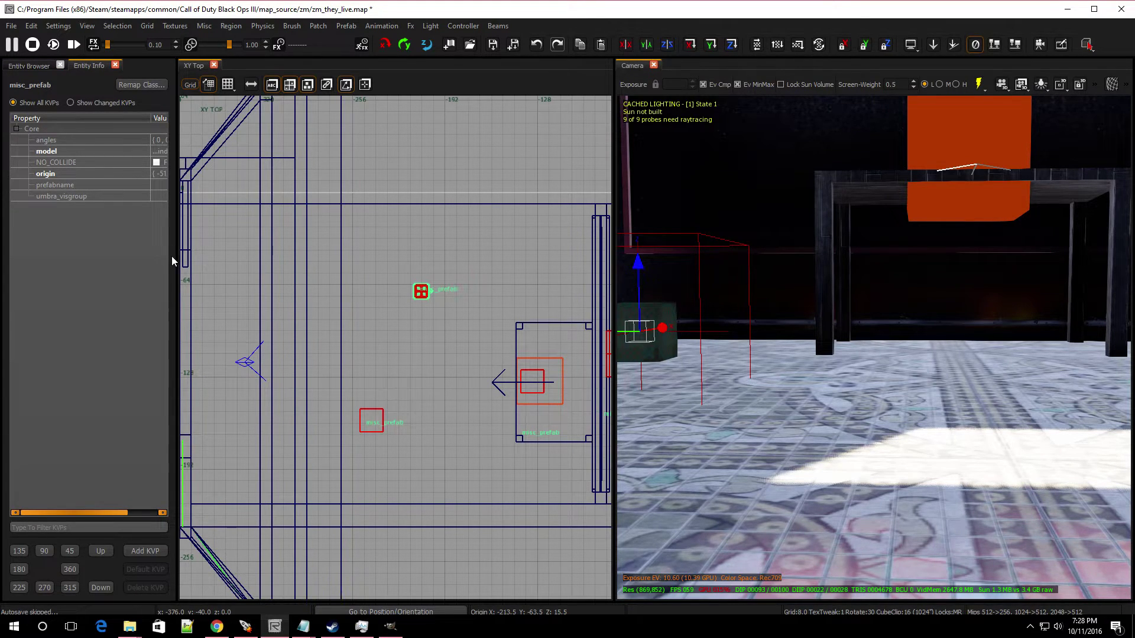
left_click_drag(175, 260, 312, 283)
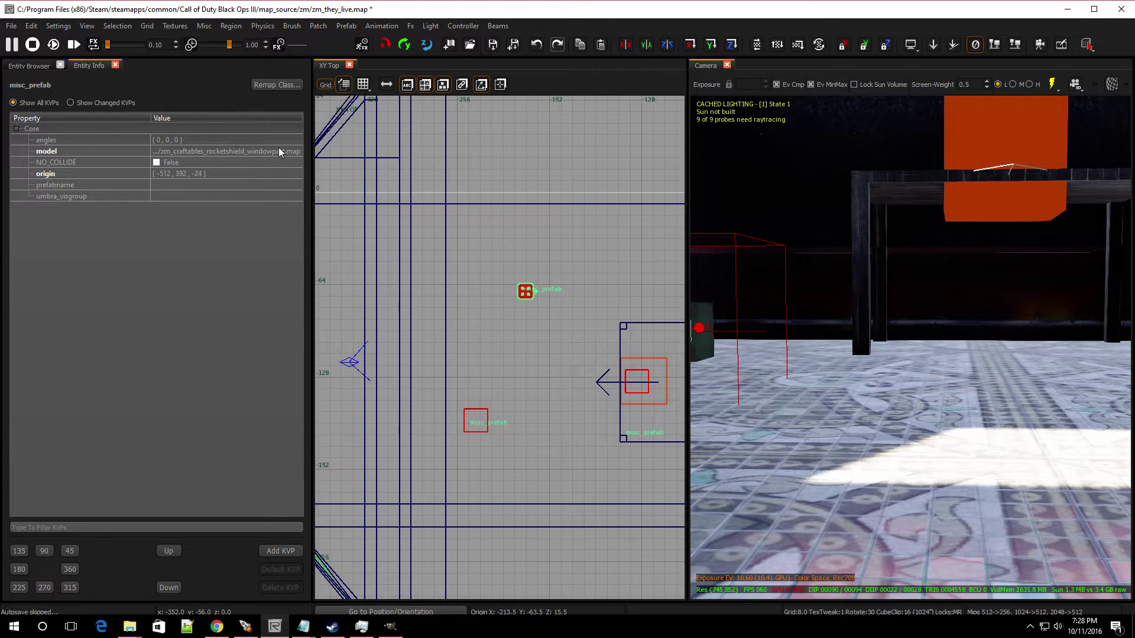
left_click(10, 68)
key("Escape")
- Add a prefab entity between the existing part prefabs and load zm_craftables_rocketshield_gaspart.map from the _prefabs\zm\buildables folder
mouse_move(793, 408)
right_mouse_down()
mouse_move(739, 384)
mouse_move(793, 409)
right_mouse_up()
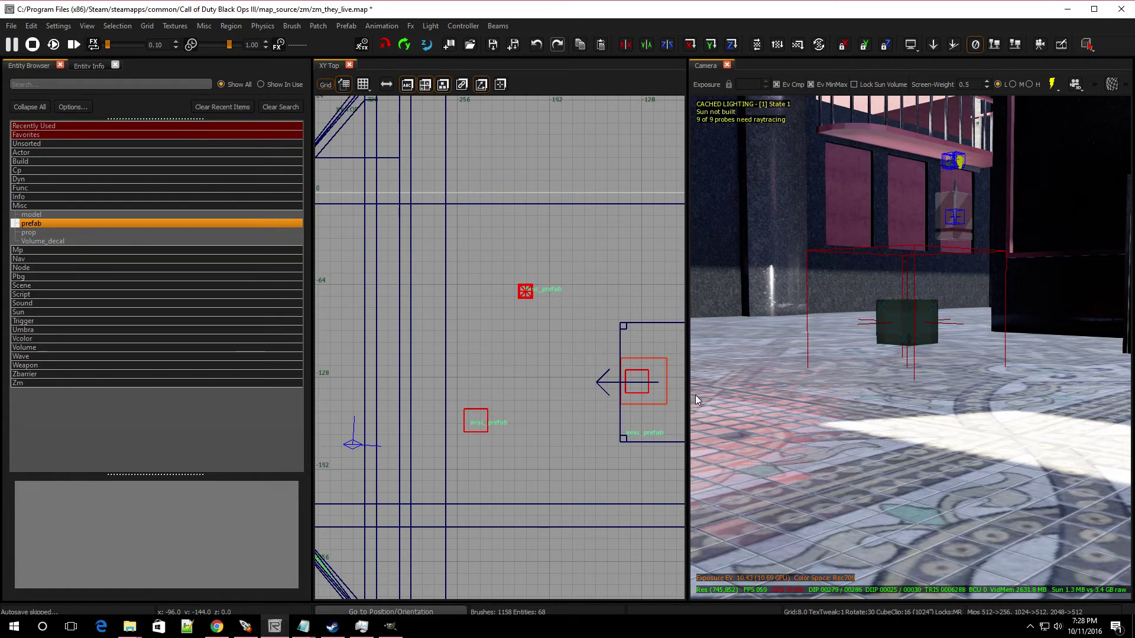
left_click_drag(77, 229, 494, 335)
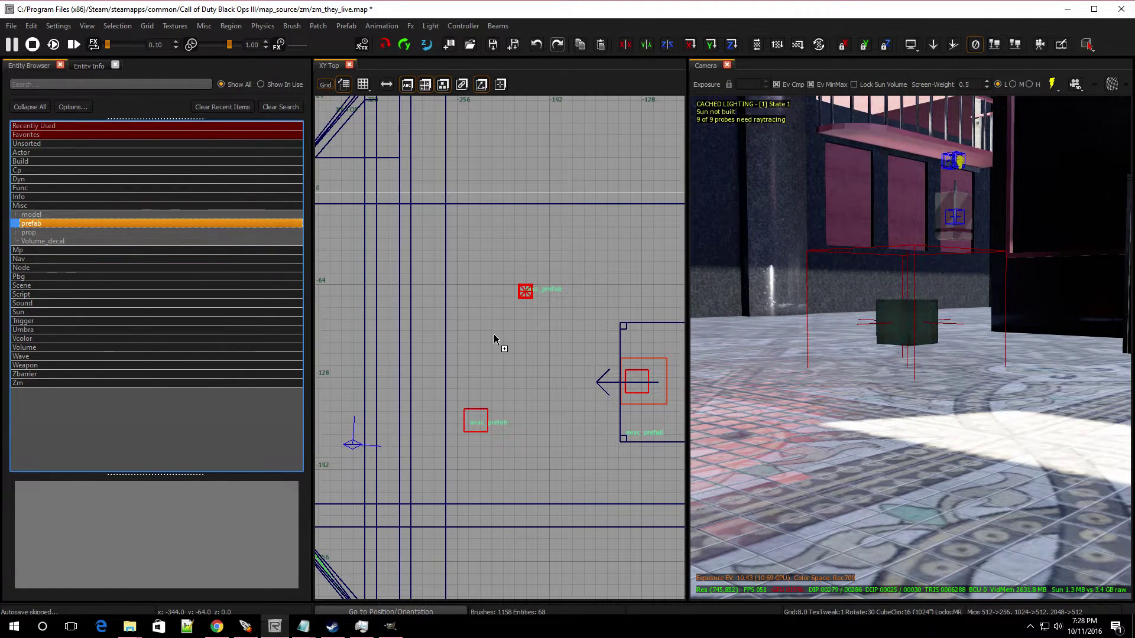
double_click(501, 283)
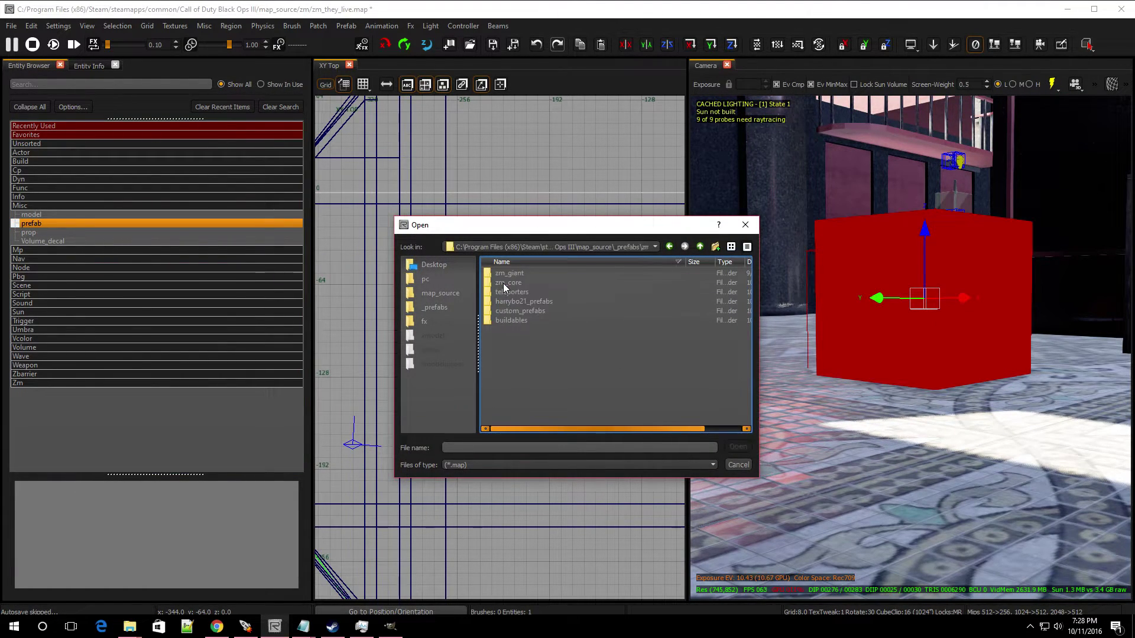
double_click(516, 317)
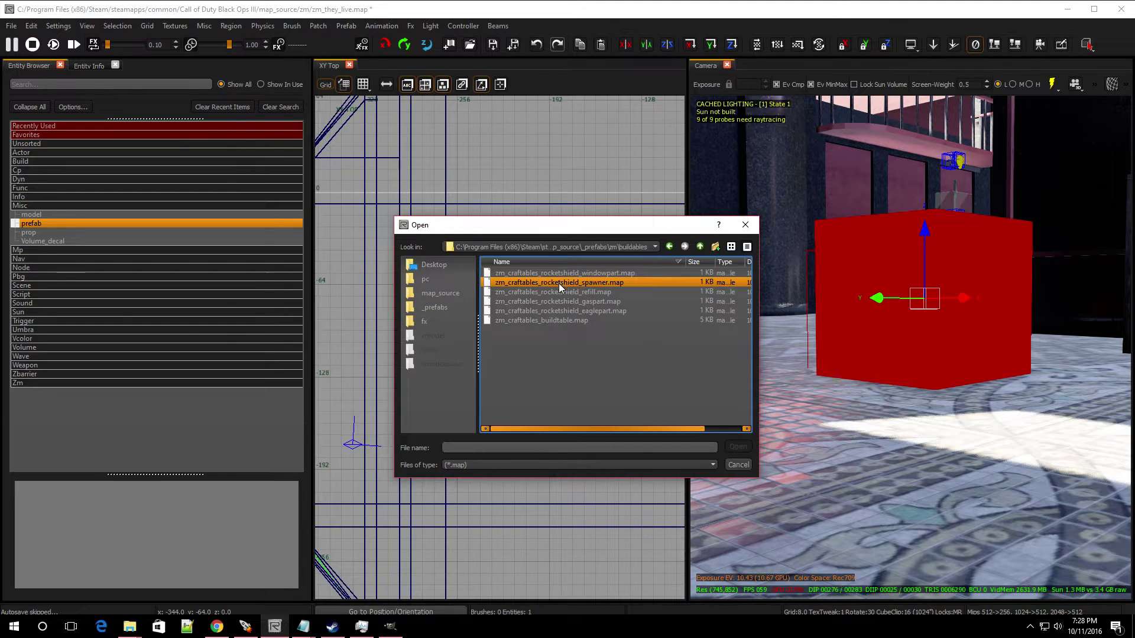
double_click(562, 300)
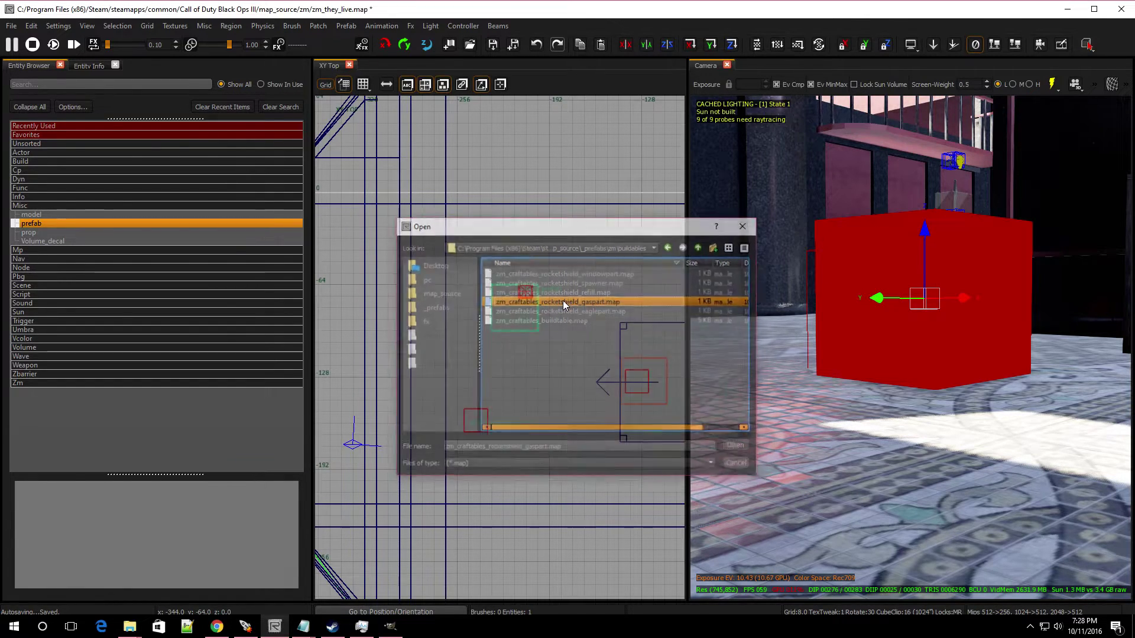
- Move the gas part prefab close to the window part and lower it to the floor at X -246, Y -89.5, Z 18
scroll(558, 341, "down", 3)
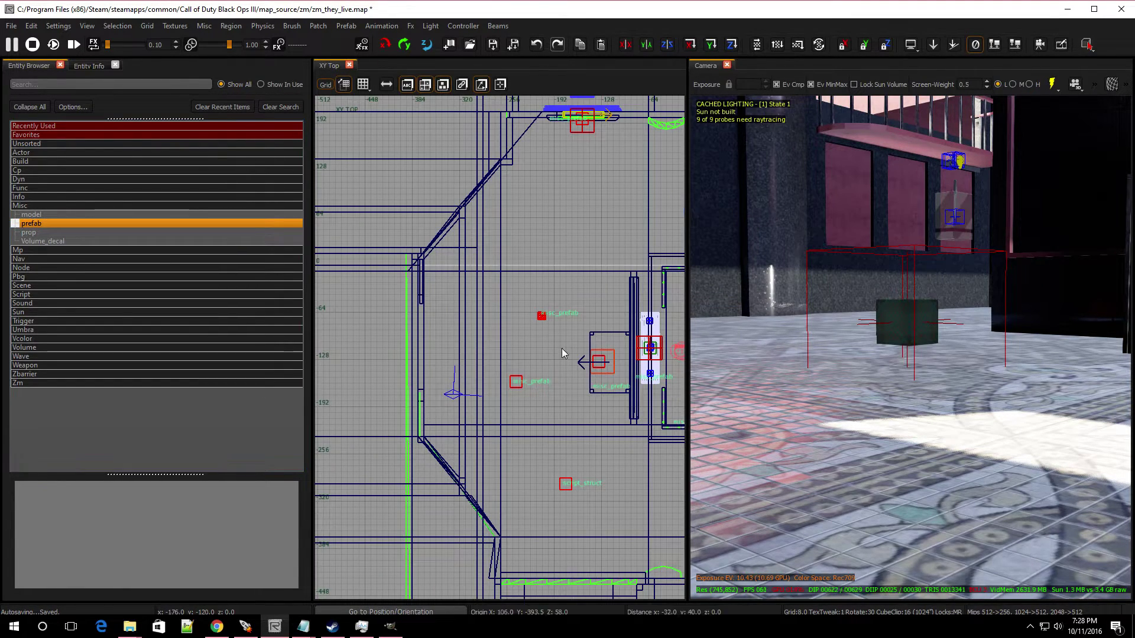
left_click_drag(559, 429, 518, 335)
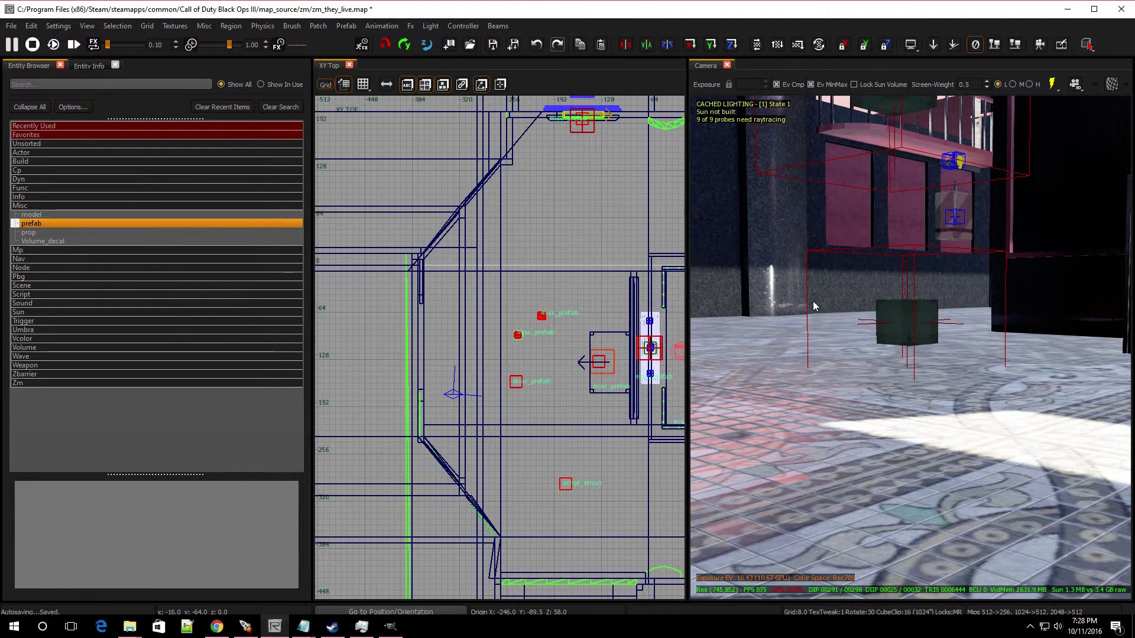
right_click_drag(910, 347, 896, 302)
key("s")
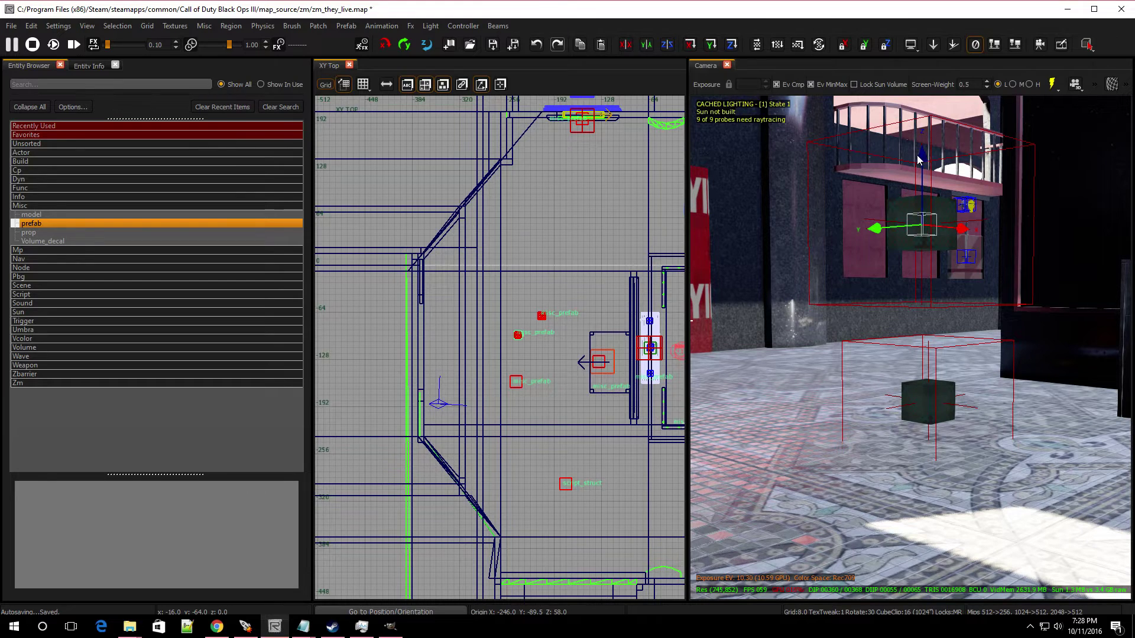
left_click_drag(925, 172, 927, 381)
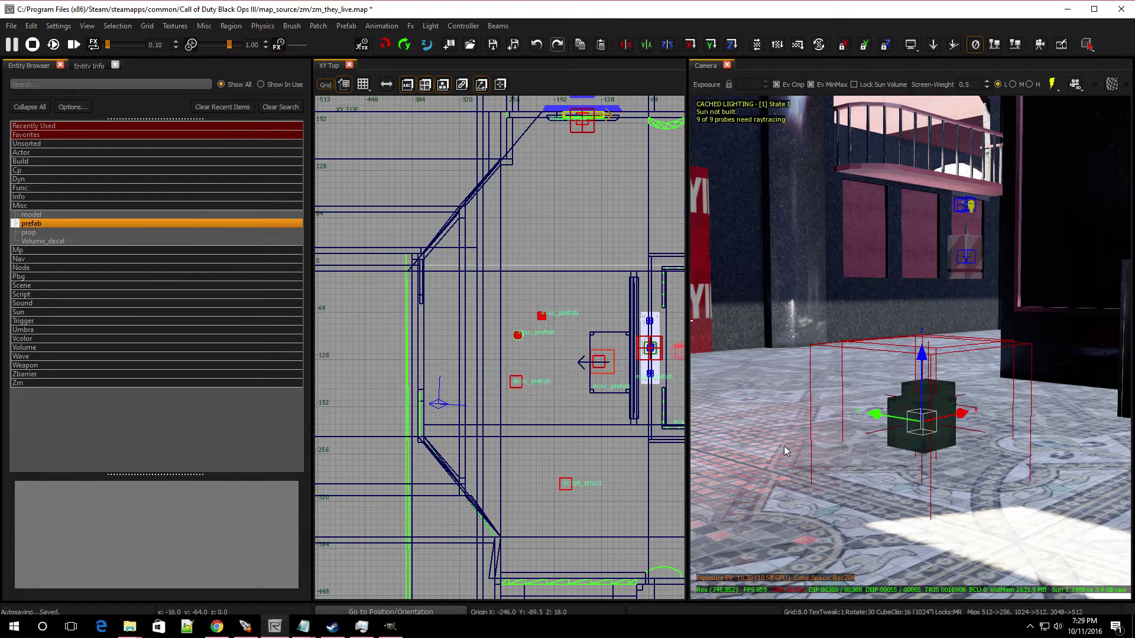
key("Escape")
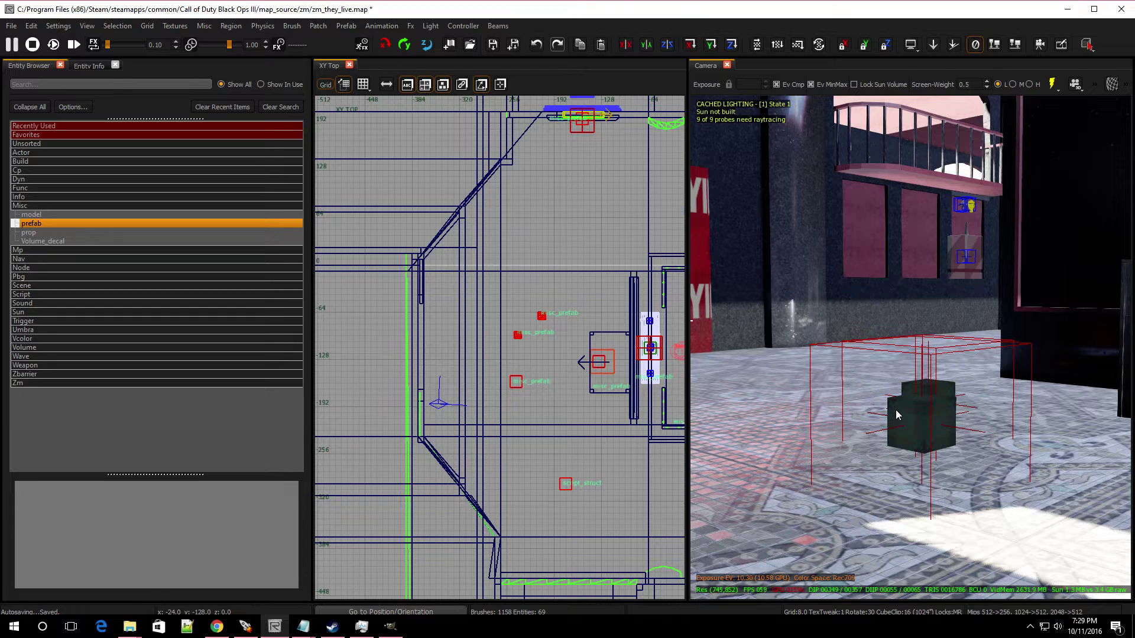
- Add a prefab entity in the top view and load zm_craftables_rocketshield_eaglepart.map from the _prefabs\zm\buildables folder
left_click_drag(89, 225, 523, 306)
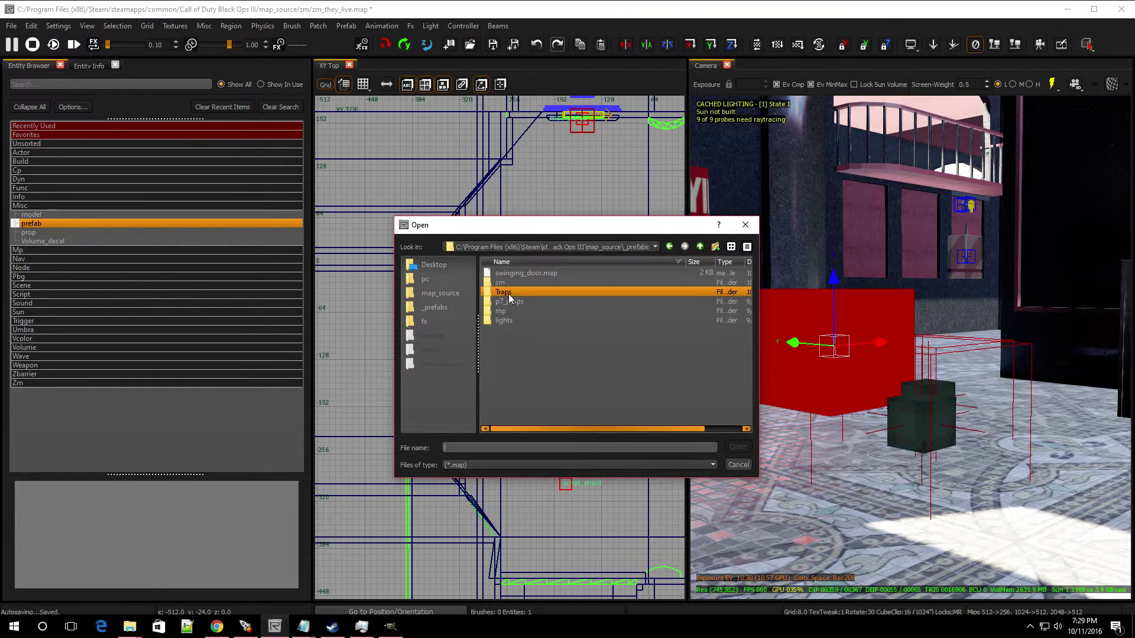
double_click(509, 282)
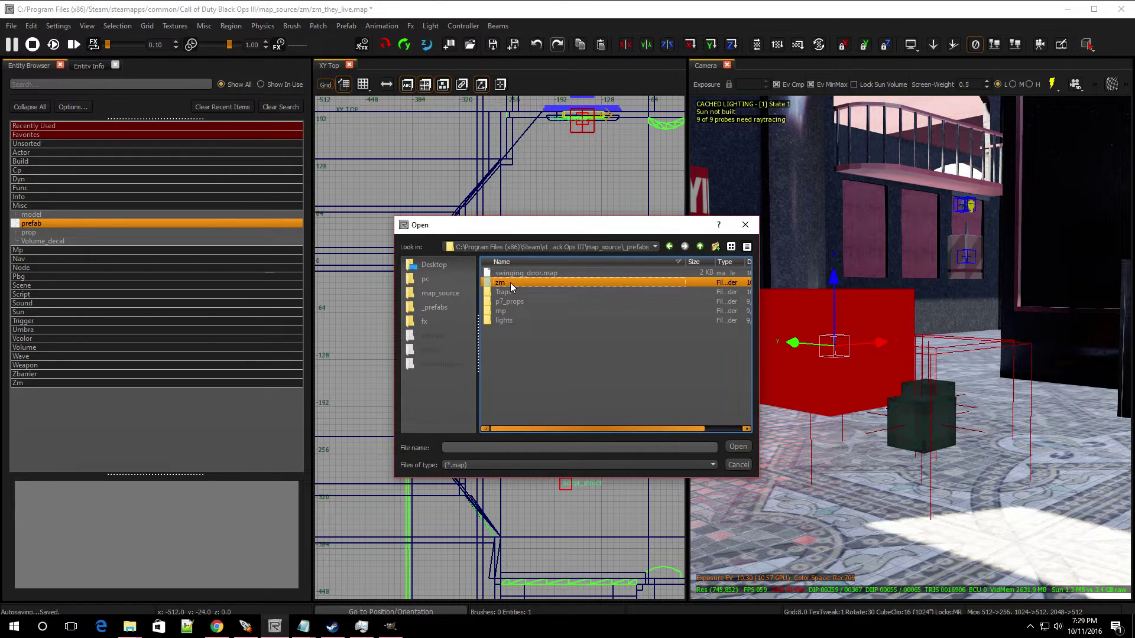
double_click(502, 320)
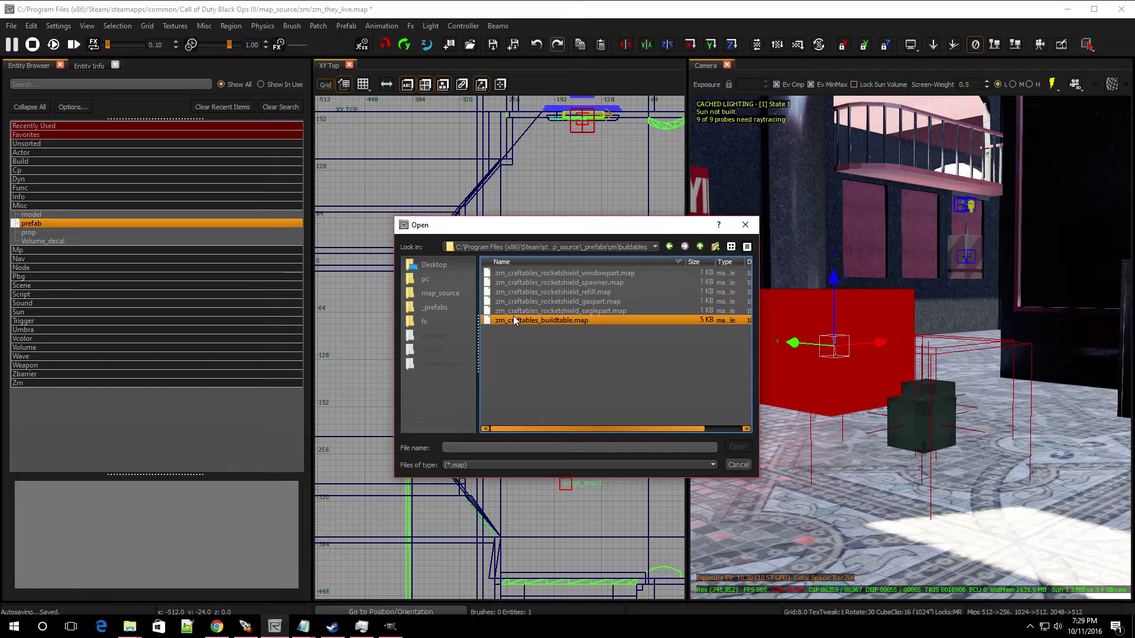
double_click(551, 311)
- Move the eagle part prefab next to the cloned refill prefab in front of the build table and lower it to the floor
left_click_drag(595, 395, 411, 282)
mouse_move(827, 396)
right_mouse_down()
mouse_move(922, 393)
mouse_move(827, 396)
right_mouse_up()
left_click_drag(809, 109, 832, 357)
mouse_move(928, 450)
right_mouse_down()
mouse_move(857, 443)
mouse_move(951, 490)
mouse_move(955, 556)
mouse_move(936, 465)
right_mouse_up()
left_click_drag(916, 495, 1043, 504)
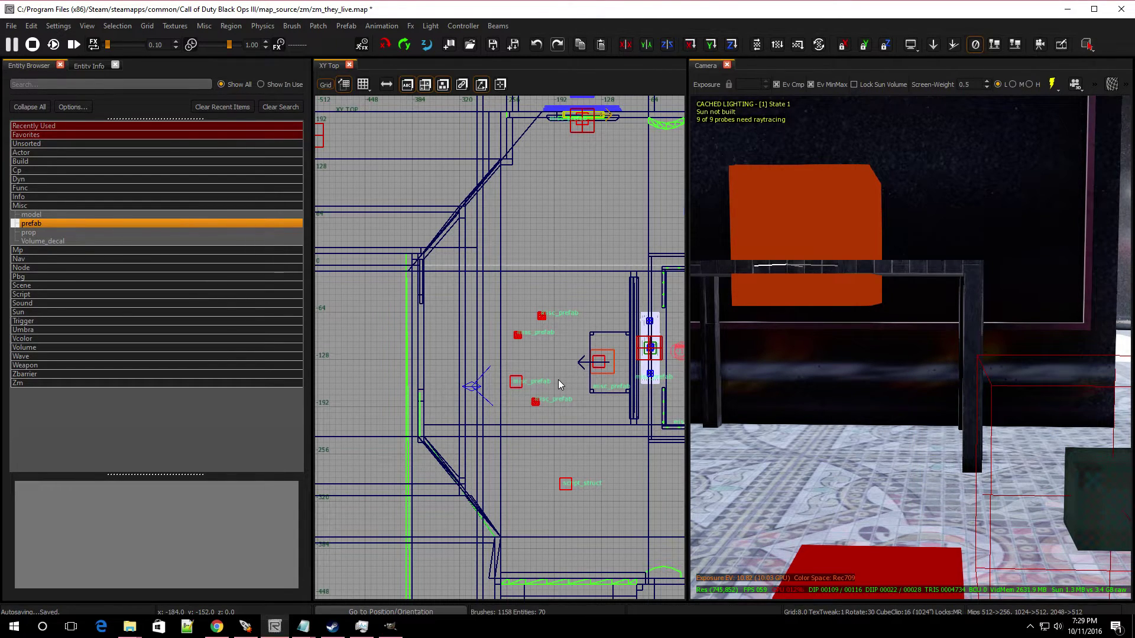
- Add a prefab entity in the top view and load zm_craftables_rocketshield_spawner.map from the _prefabs\zm\buildables folder
left_click(34, 225)
left_click_drag(35, 229, 560, 371)
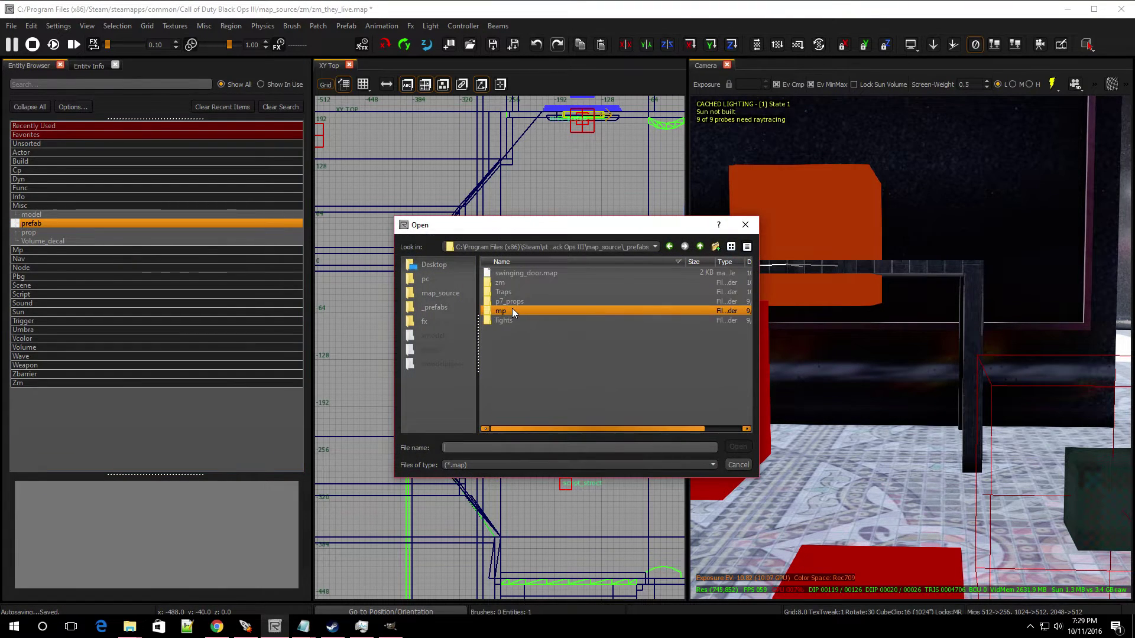
double_click(510, 284)
double_click(511, 320)
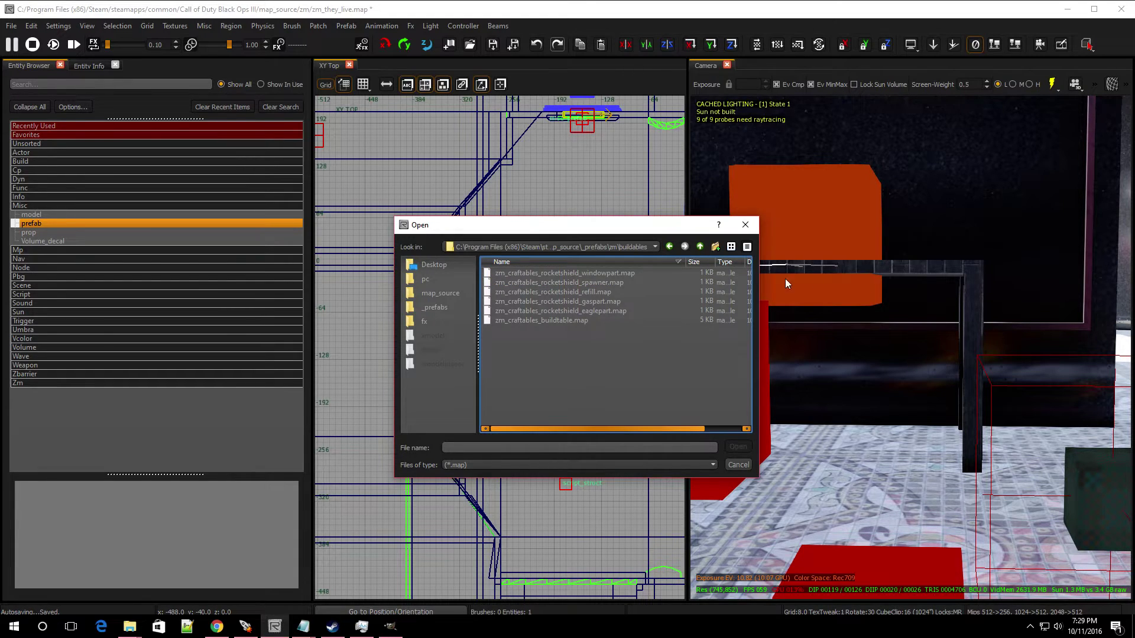
double_click(580, 282)
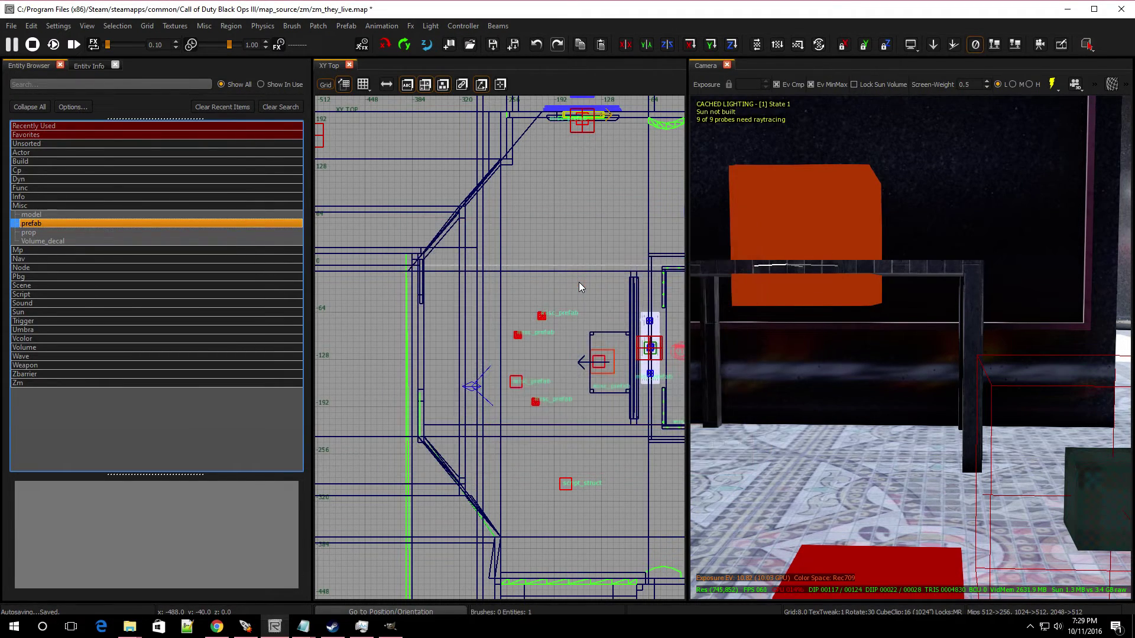
- Stamp the placed spawner prefab so its contents become regular map geometry
left_click_drag(626, 450, 467, 181)
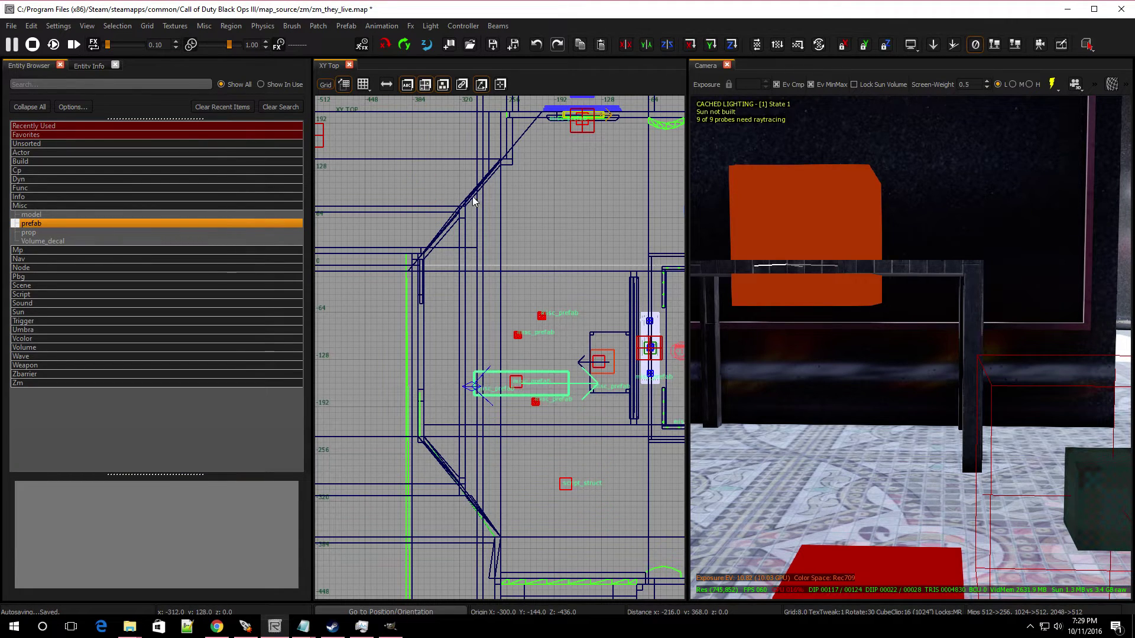
scroll(541, 384, "down", 3)
scroll(542, 384, "up", 3)
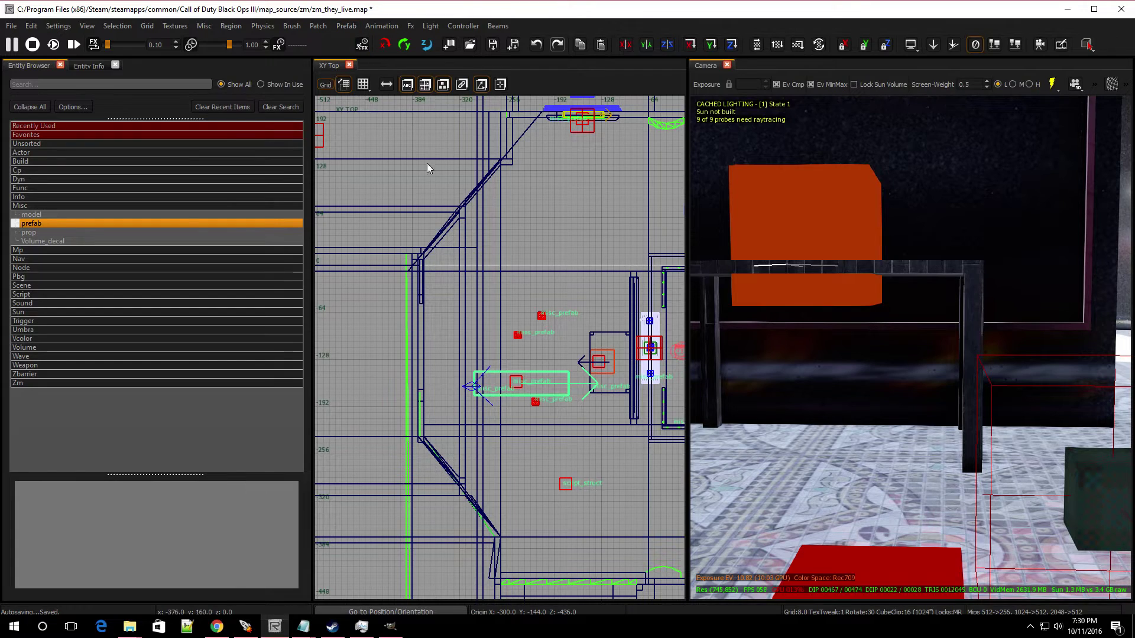
left_click(346, 26)
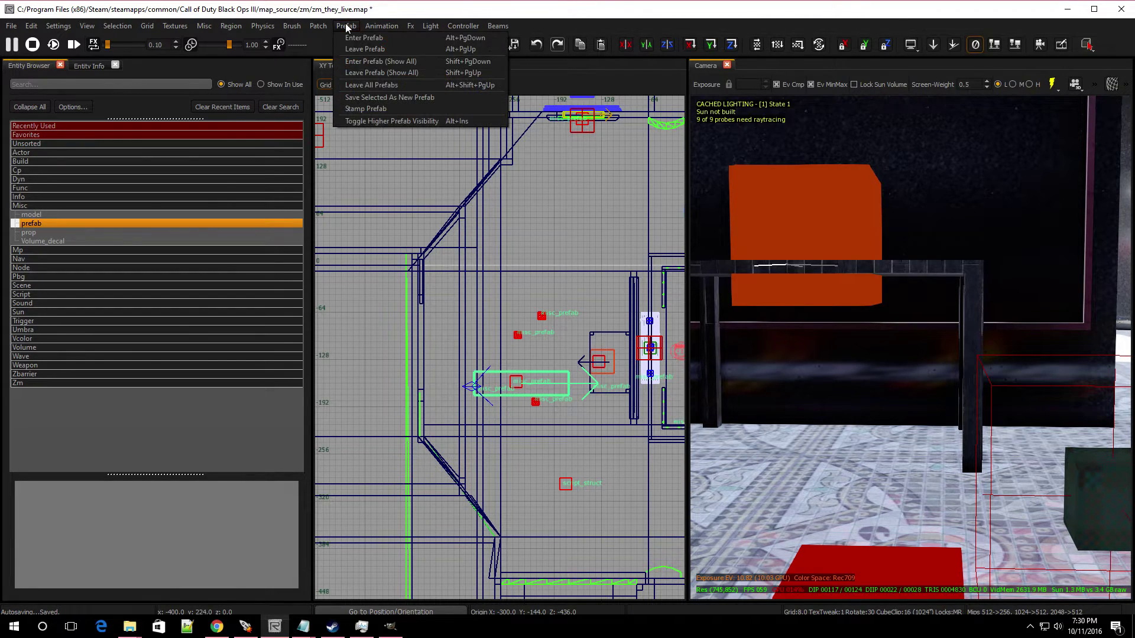
left_click(373, 108)
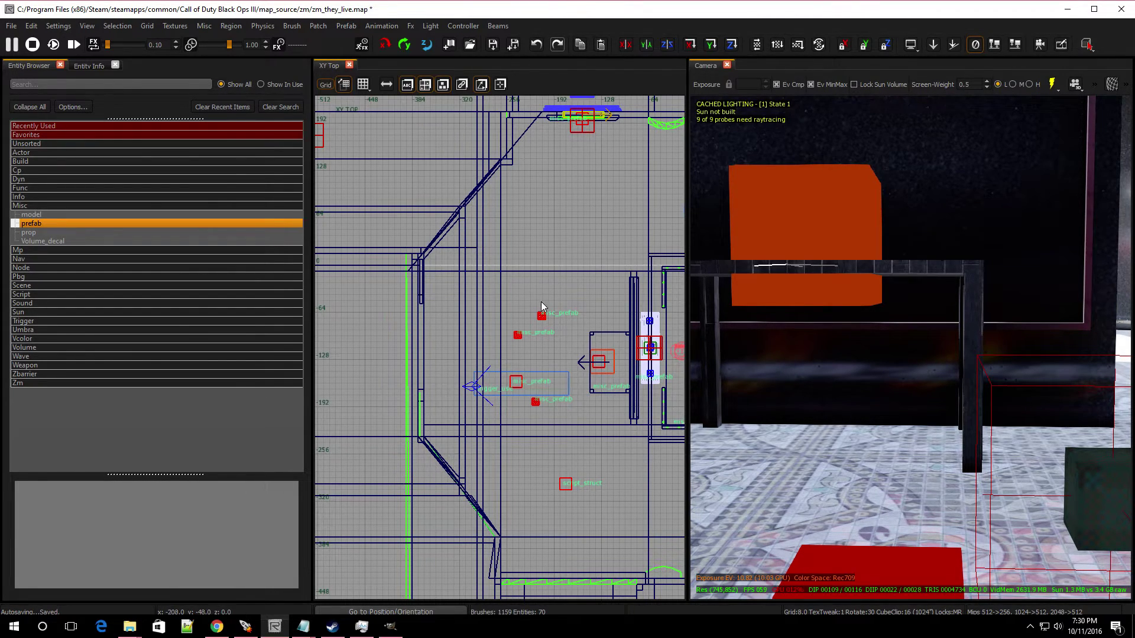
- Stretch the stamped spawner volume in the top view to cover the whole map's footprint, about 2272 units long in Y
left_click(548, 385)
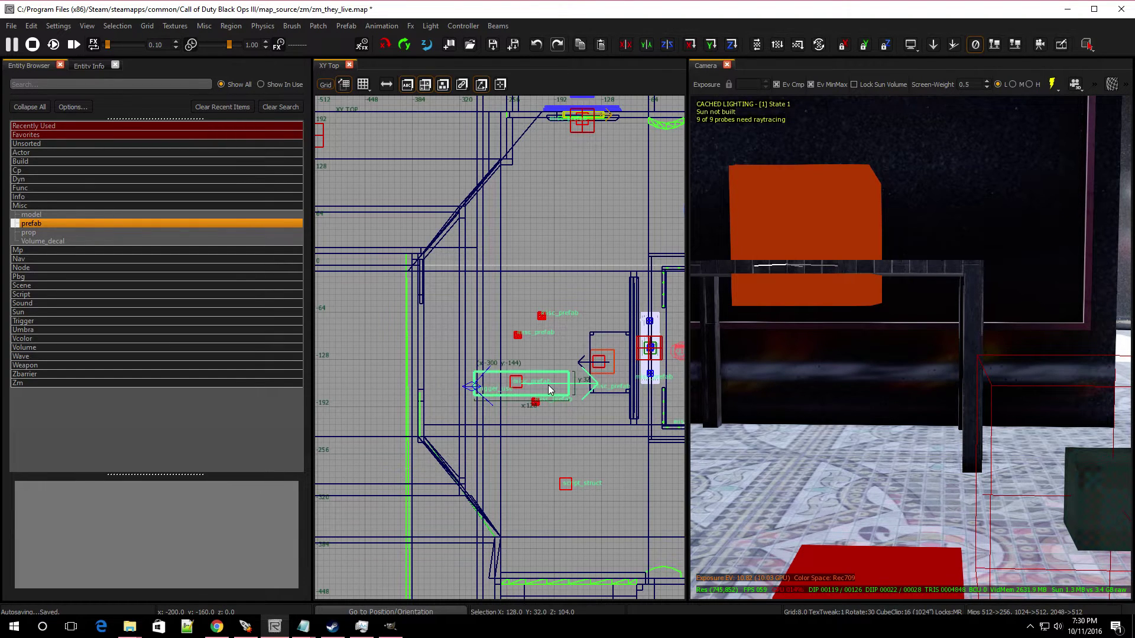
left_click_drag(537, 338, 544, 101)
scroll(549, 287, "down", 7)
left_click_drag(547, 259, 384, 247)
left_click_drag(489, 378, 510, 545)
left_click_drag(576, 423, 683, 434)
left_click_drag(571, 244, 502, 122)
- Adjust the spawner volume's height to about 176 units in the side views, keeping it beneath the map's floor
key("ctrl+Tab")
scroll(479, 337, "up", 2)
scroll(477, 336, "down", 3)
left_click_drag(424, 319, 337, 322)
mouse_move(489, 410)
left_mouse_down()
mouse_move(486, 382)
mouse_move(486, 392)
left_mouse_up()
key("ctrl+Tab")
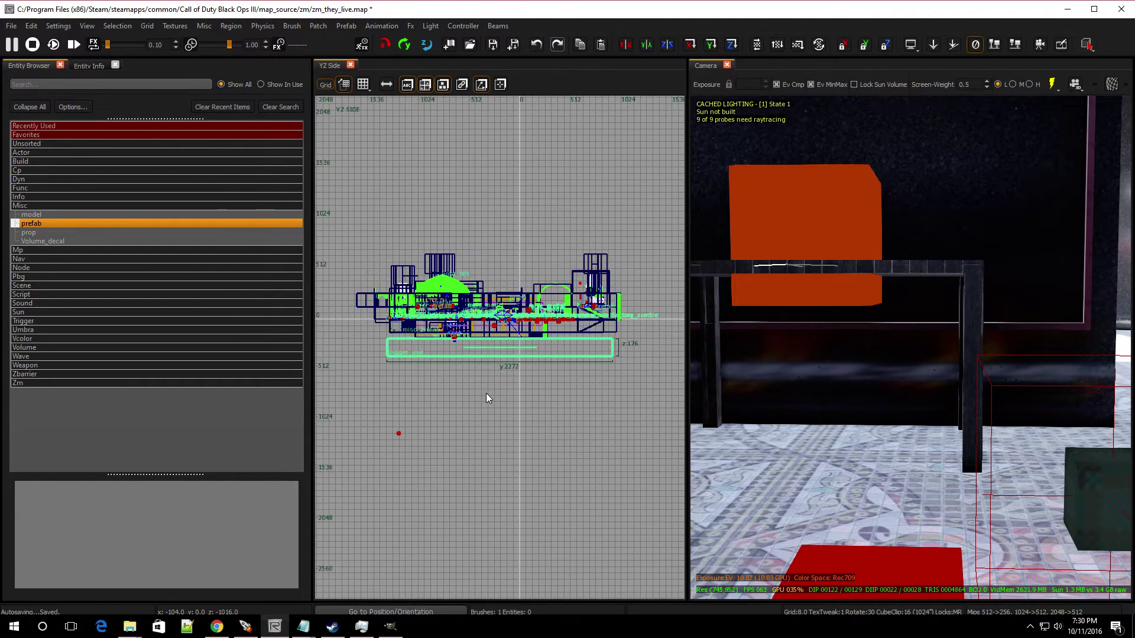
- Deselect the spawner volume and look over the placed shield prefabs in the camera view
key("s")
right_click_drag(747, 378, 754, 415)
key("s")
key("w")
key("w")
key("Escape")
key("w")
mouse_move(746, 376)
right_mouse_down()
mouse_move(774, 368)
mouse_move(770, 358)
right_mouse_up()
- Save the zm_they_live map and close the editor, answering No to the remaining save request
left_click(11, 26)
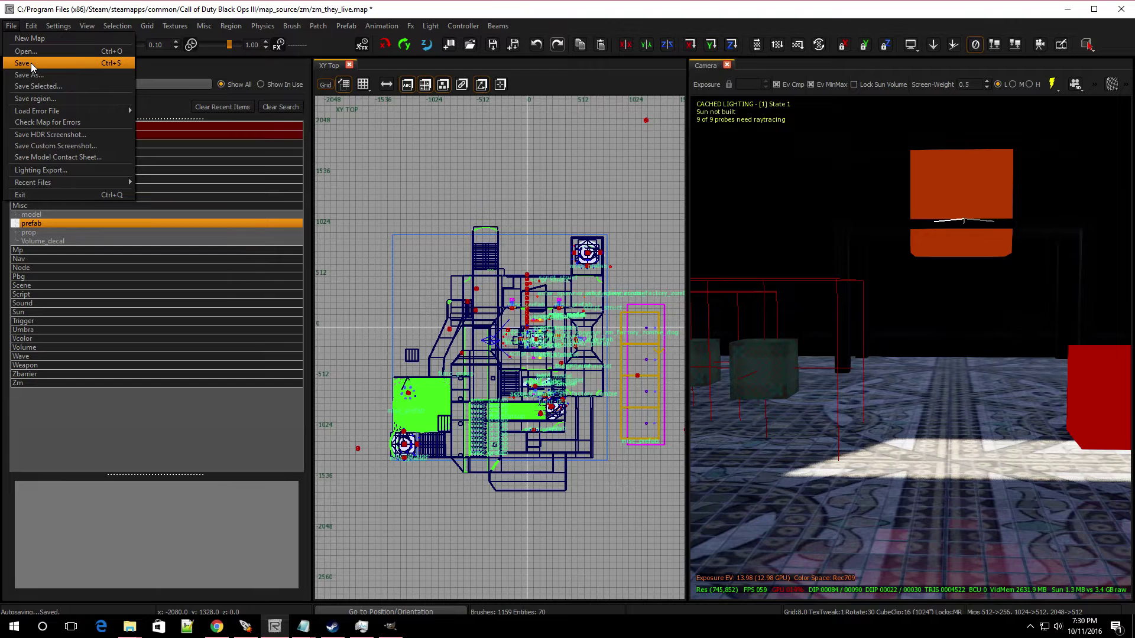
left_click(1120, 12)
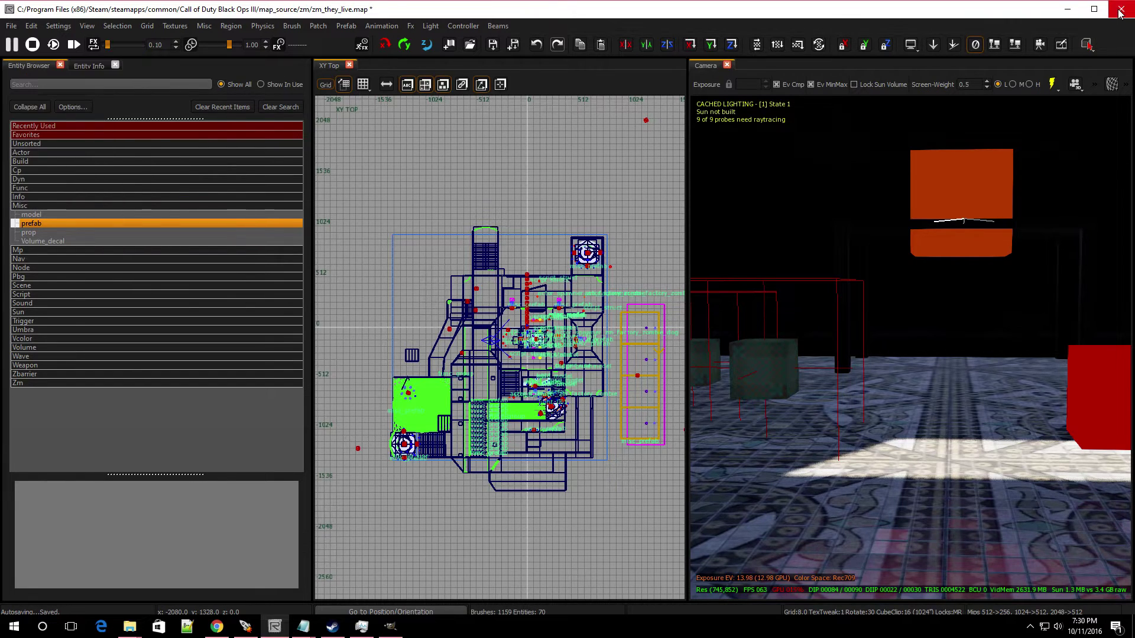
left_click(1120, 11)
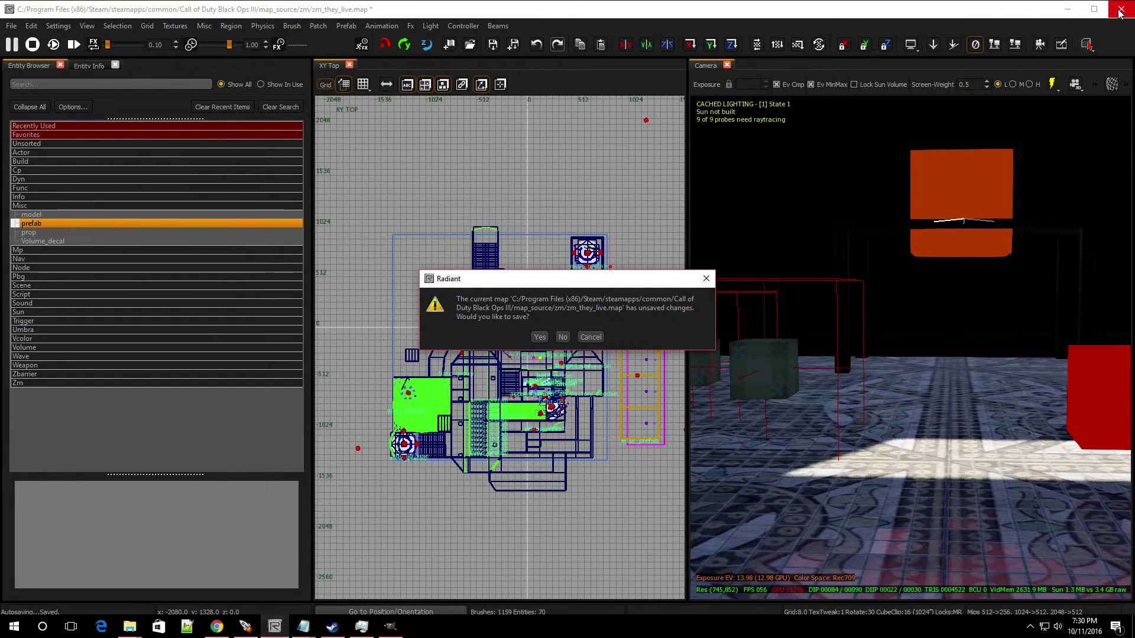
left_click(569, 340)
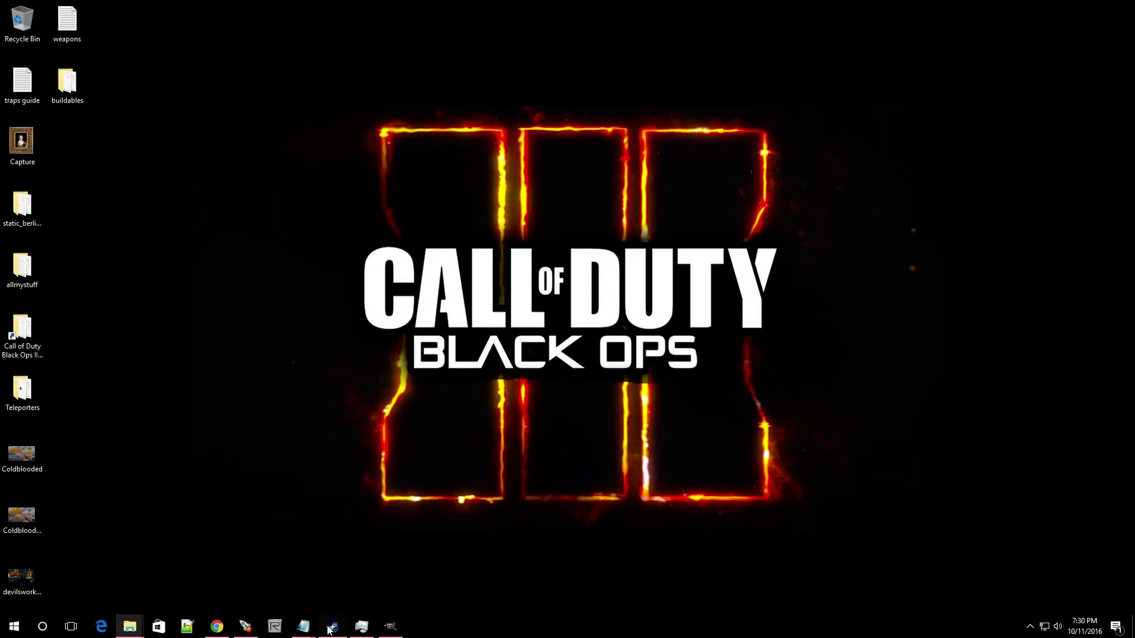
- Run zm_they_live from the Black Ops III Mod Tools Launcher with Run enabled, and approve the game's launch parameters in Steam
mouse_move(329, 630)
left_click(245, 626)
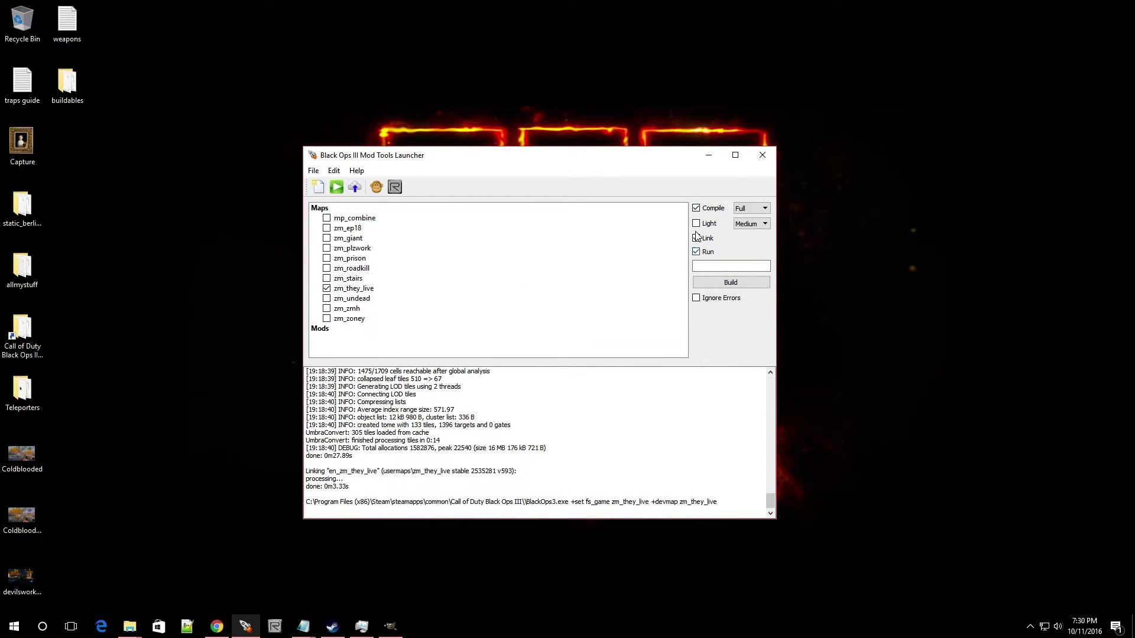
left_click(697, 252)
left_click(763, 155)
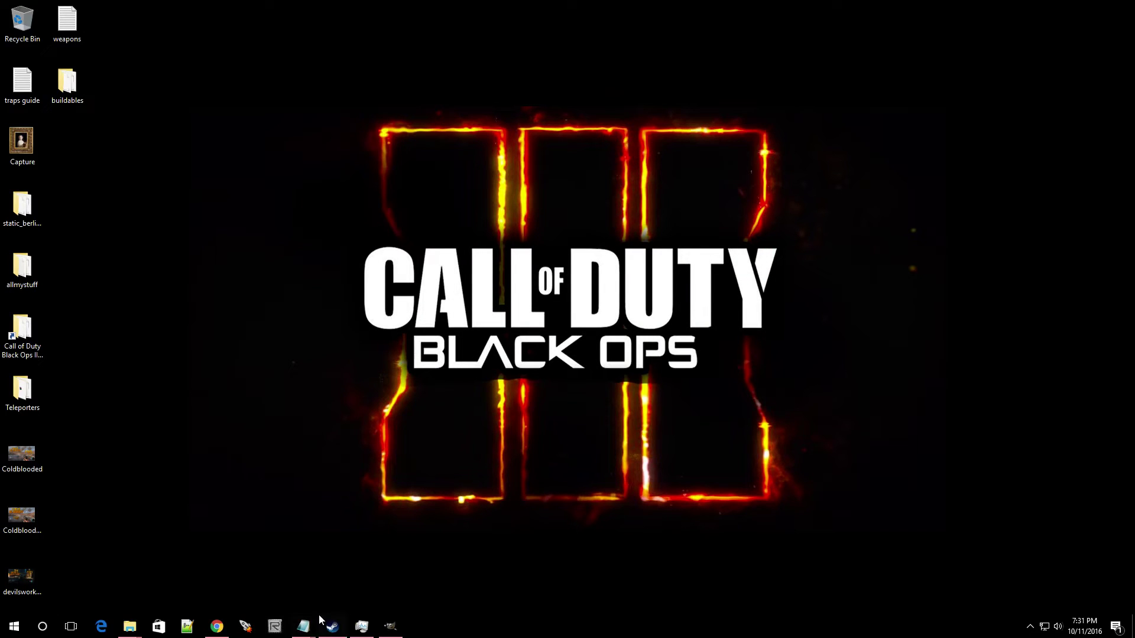
left_click(340, 636)
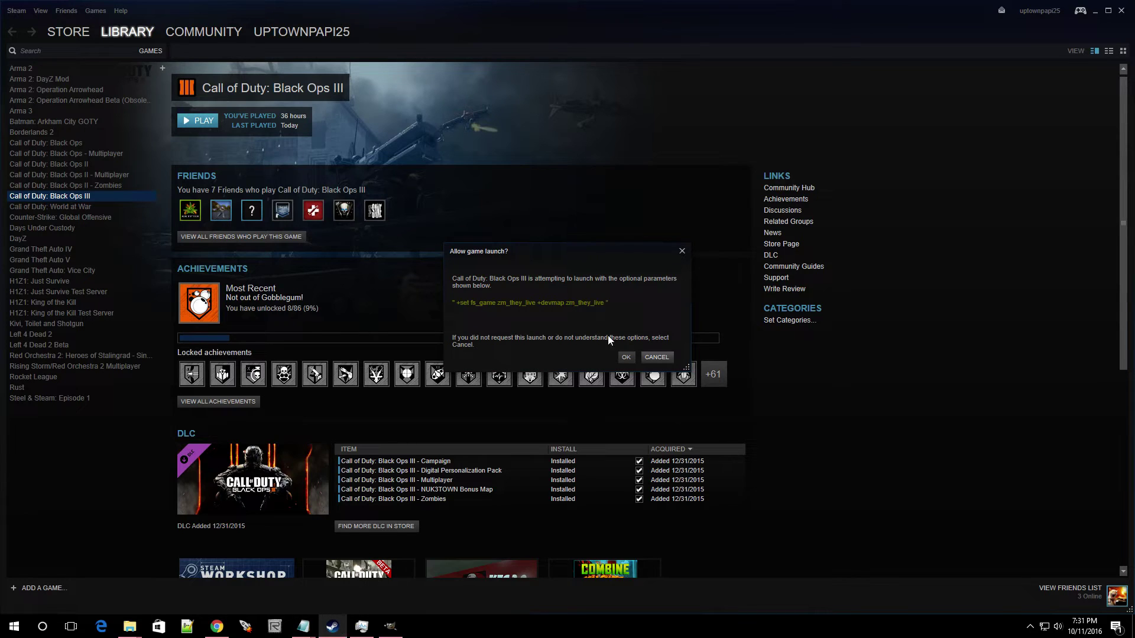
left_click(625, 359)
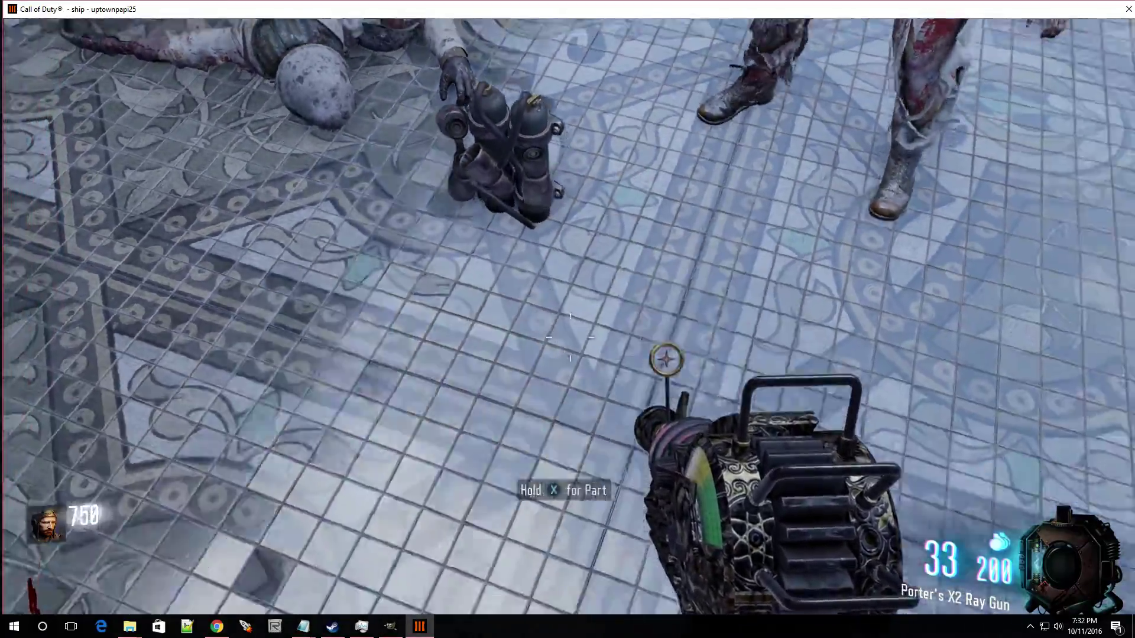
left_click(569, 337)
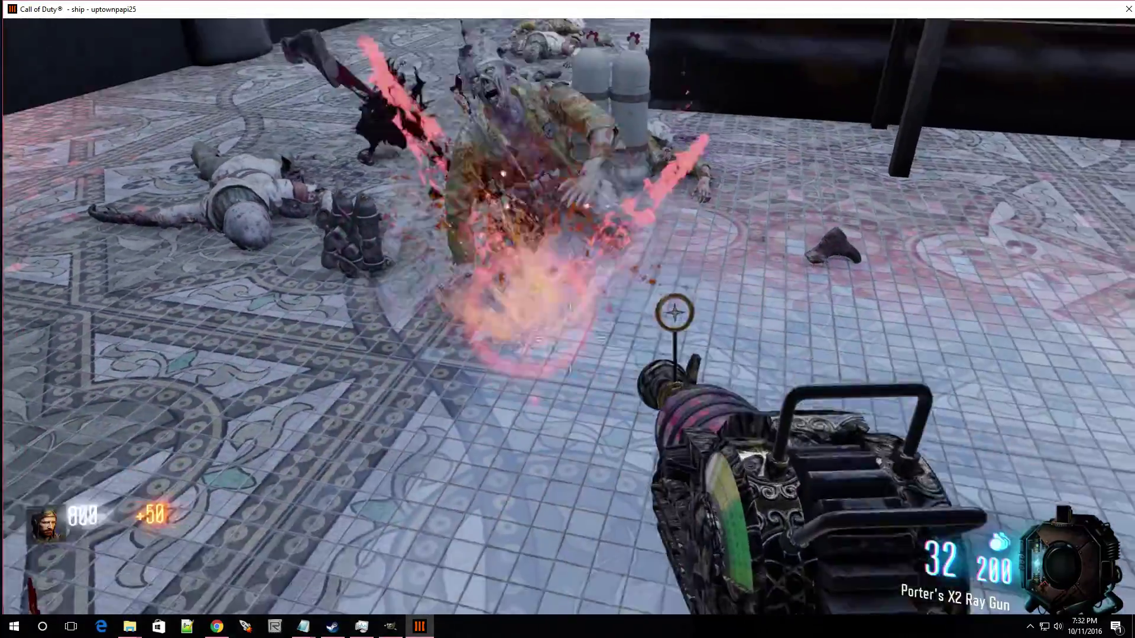